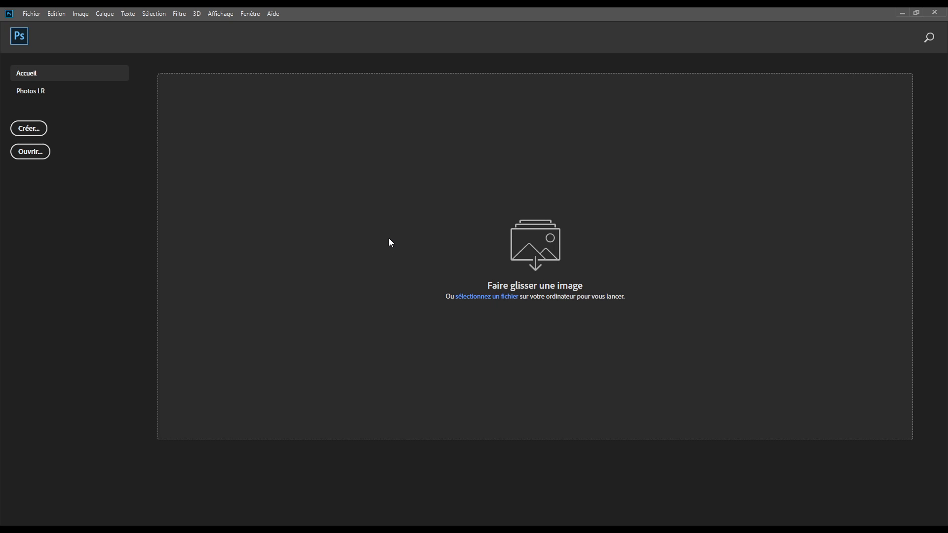
- Create a new 1000 × 1515 px document at 72 pixels/inch in RGB colour with a transparent background
left_click(31, 129)
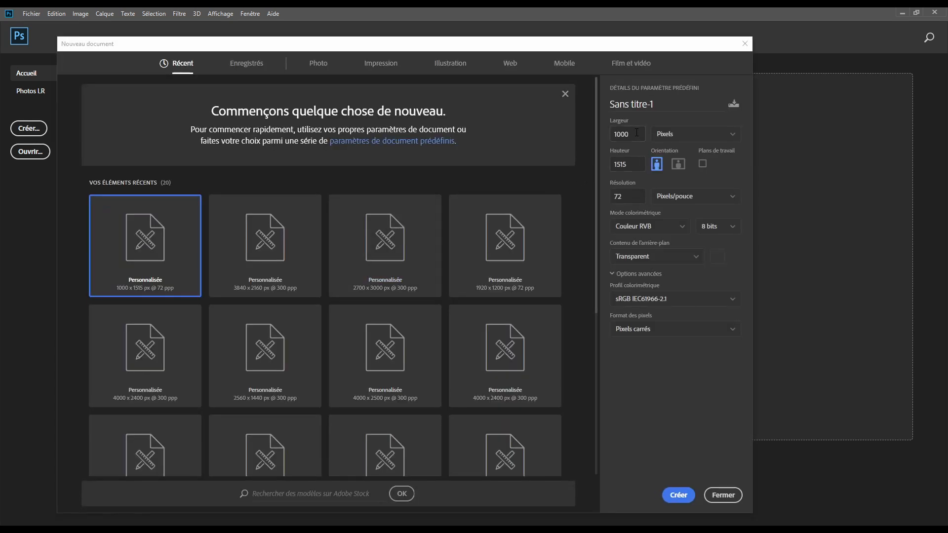
left_click(636, 134)
key("Tab")
key("Tab")
left_click(678, 495)
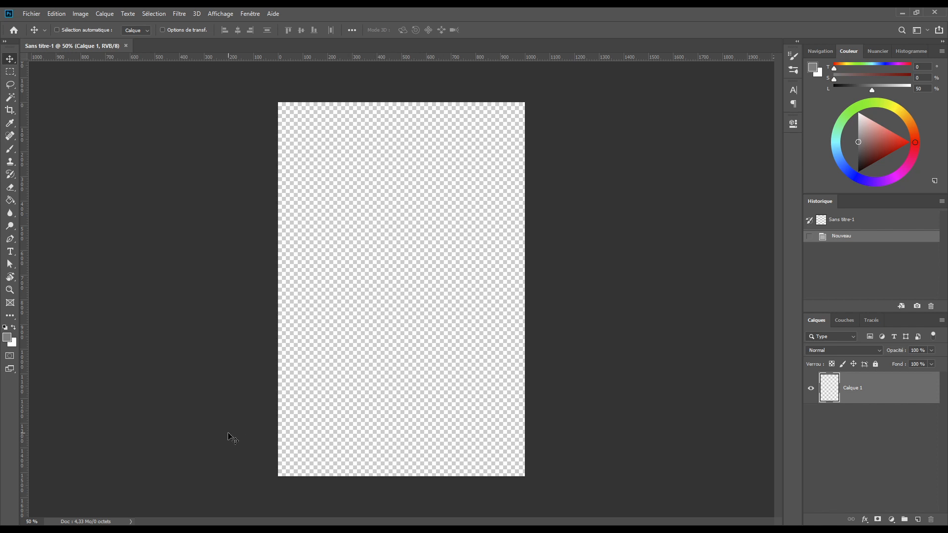
- Select a full-width band about 300 px high along the canvas's lower edge, fill it with colour 00324d and deselect
left_click(10, 72)
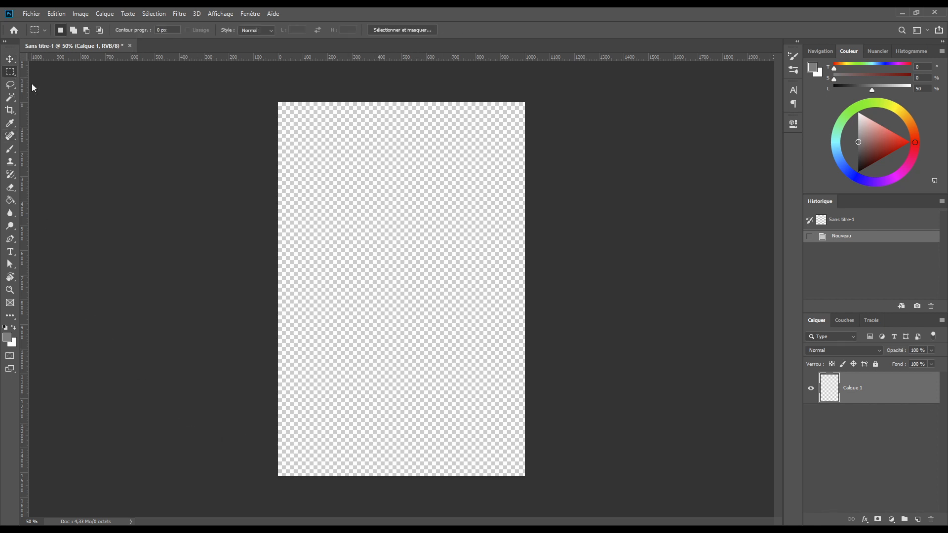
left_click_drag(265, 487, 568, 402)
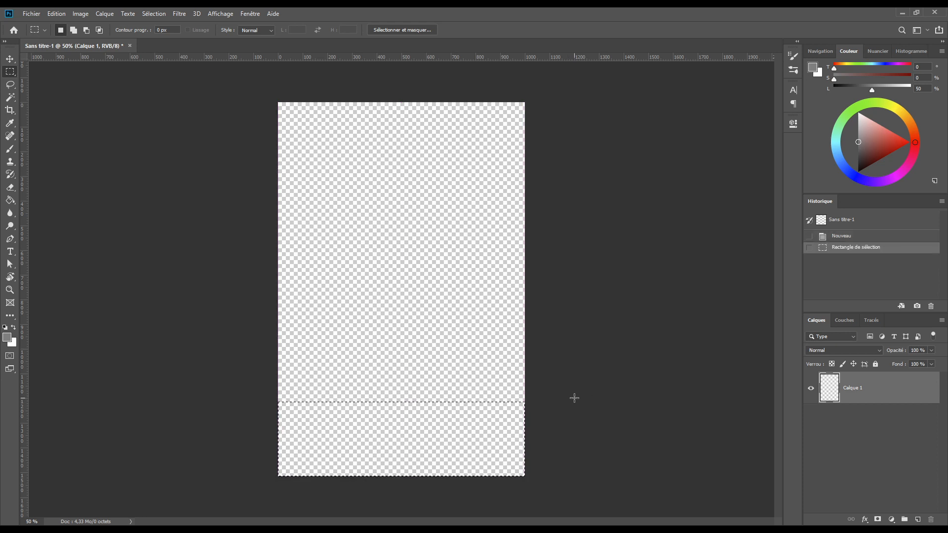
left_click(7, 339)
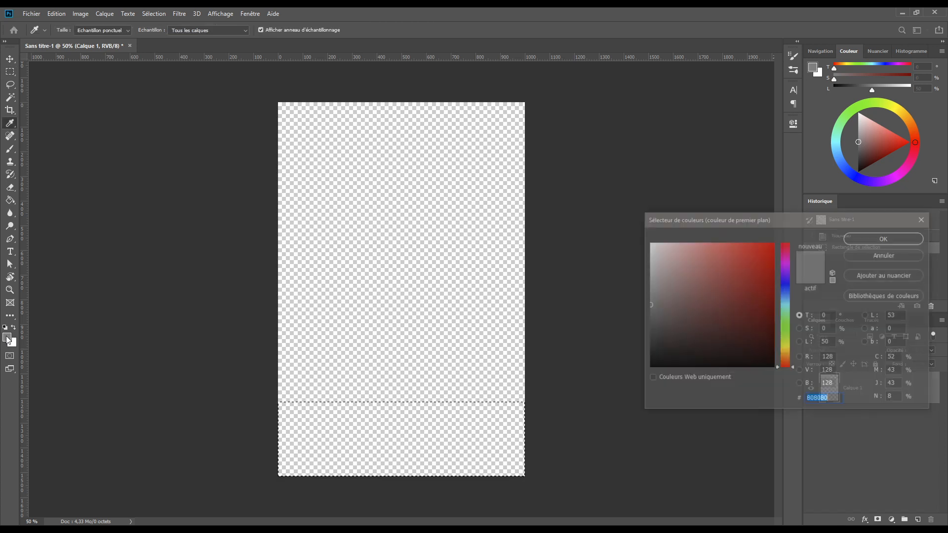
type("00")
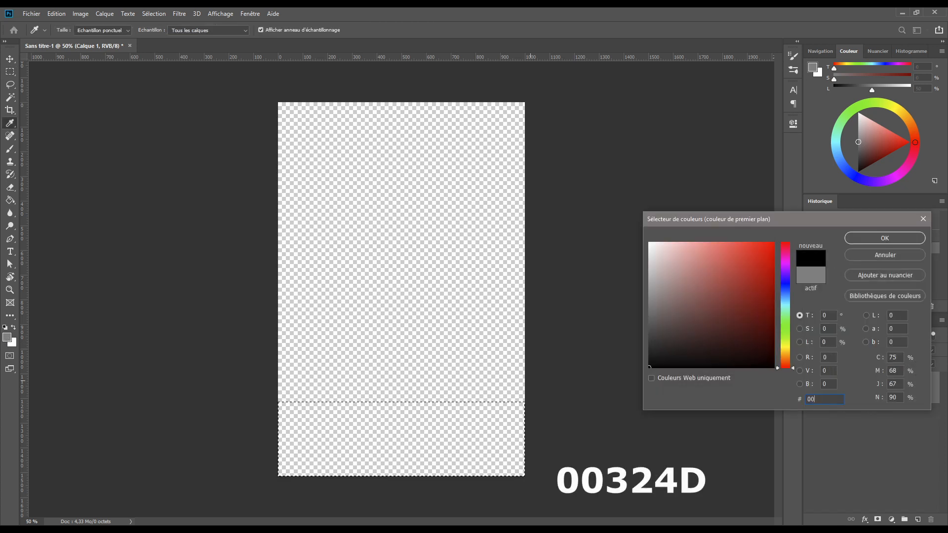
type("324d")
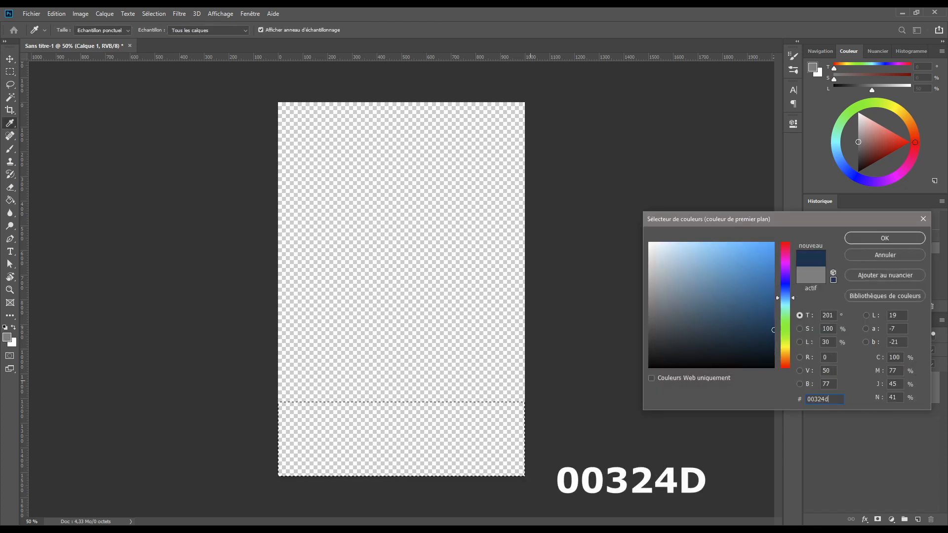
left_click(879, 238)
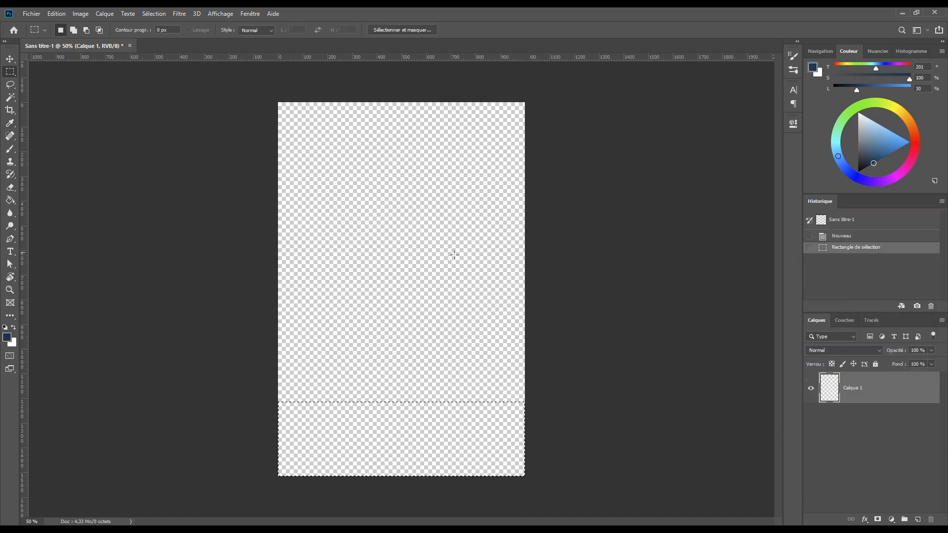
left_click(9, 200)
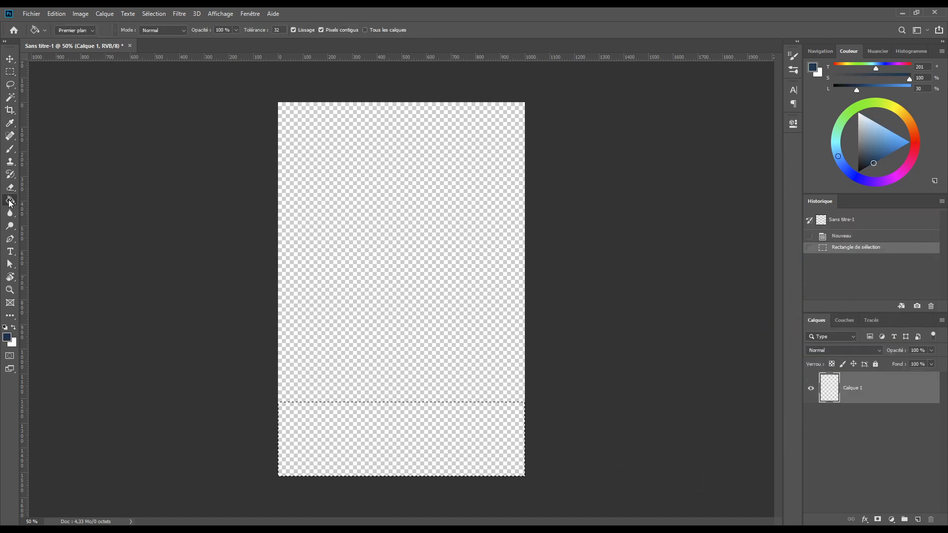
left_click(348, 429)
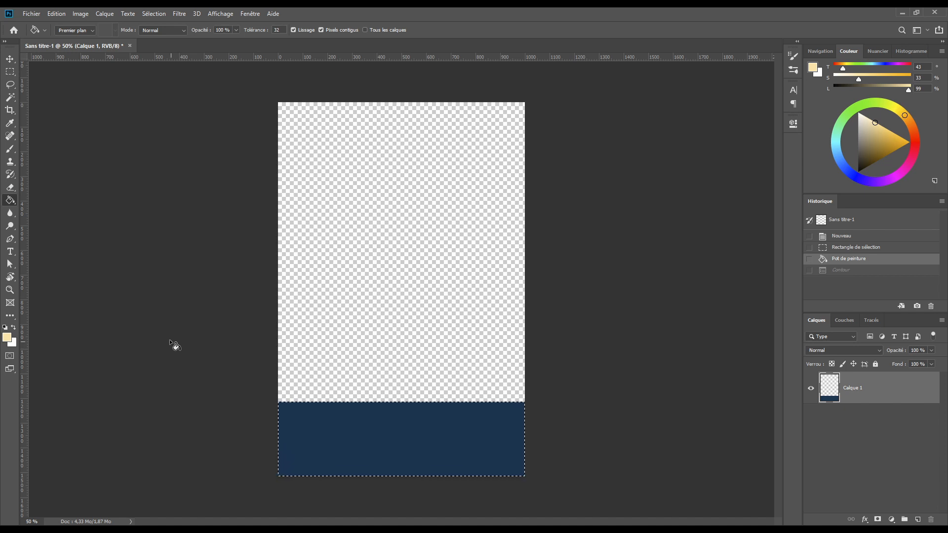
key("ctrl+d")
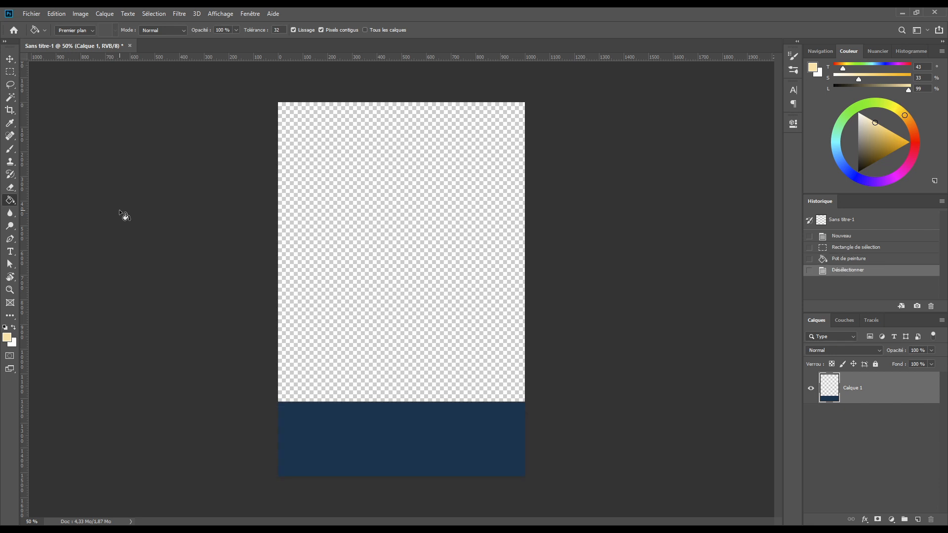
- Apply a 29 px inside stroke in colour FDE5A9 around the whole canvas
key("ctrl+a")
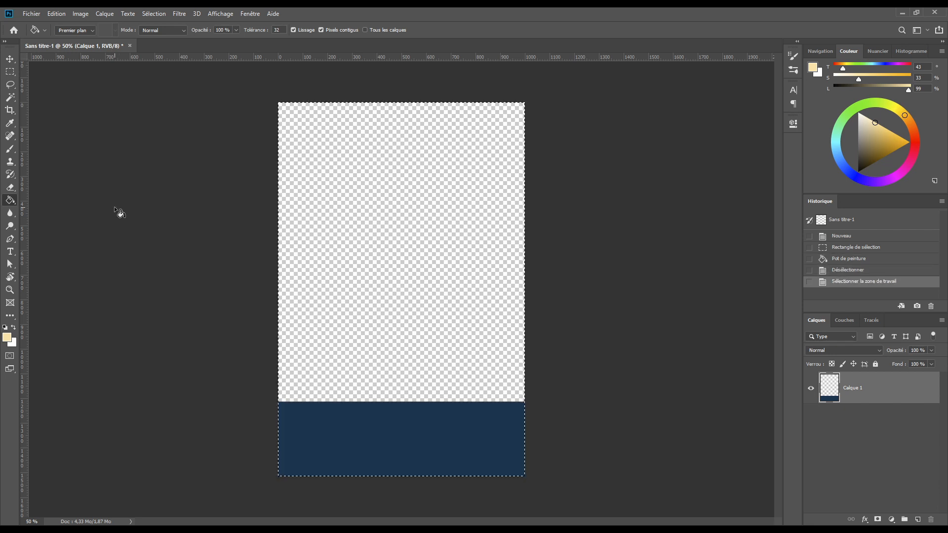
left_click(59, 14)
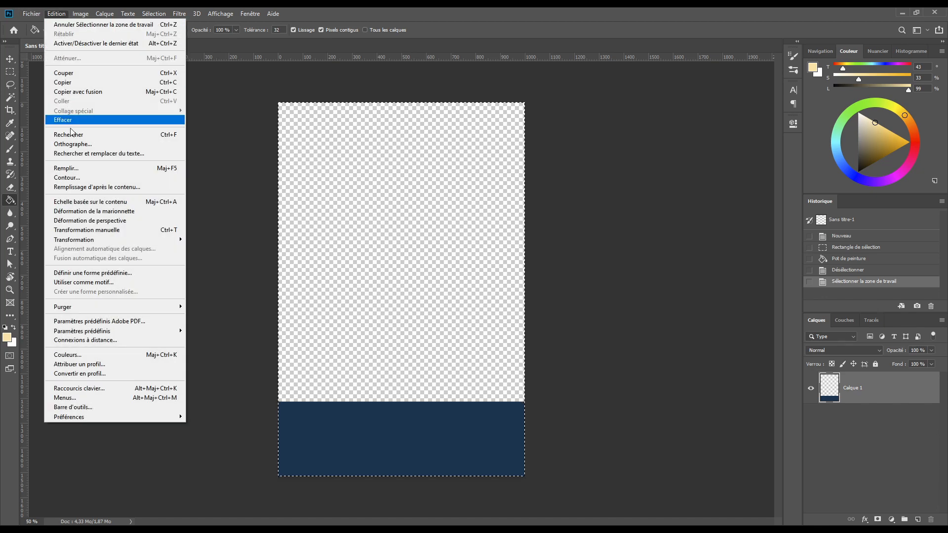
left_click(74, 178)
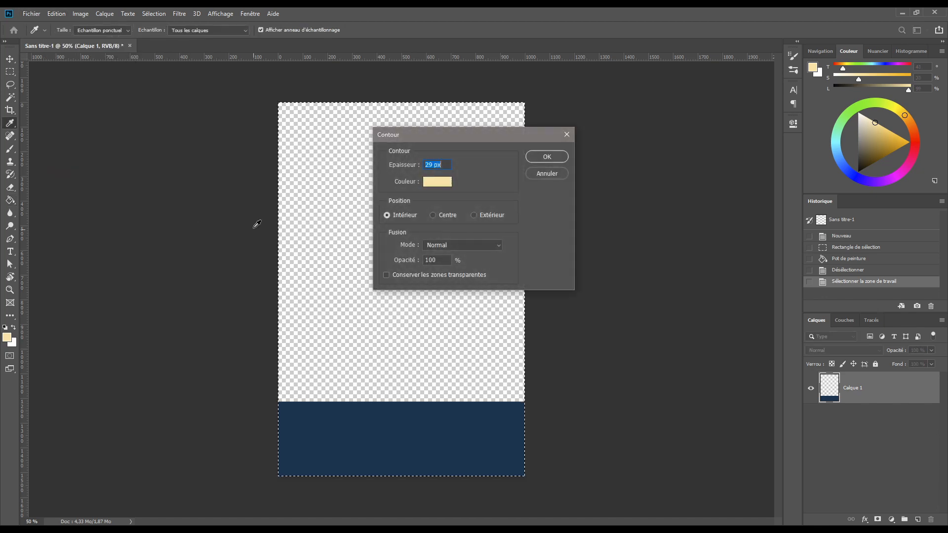
left_click(436, 182)
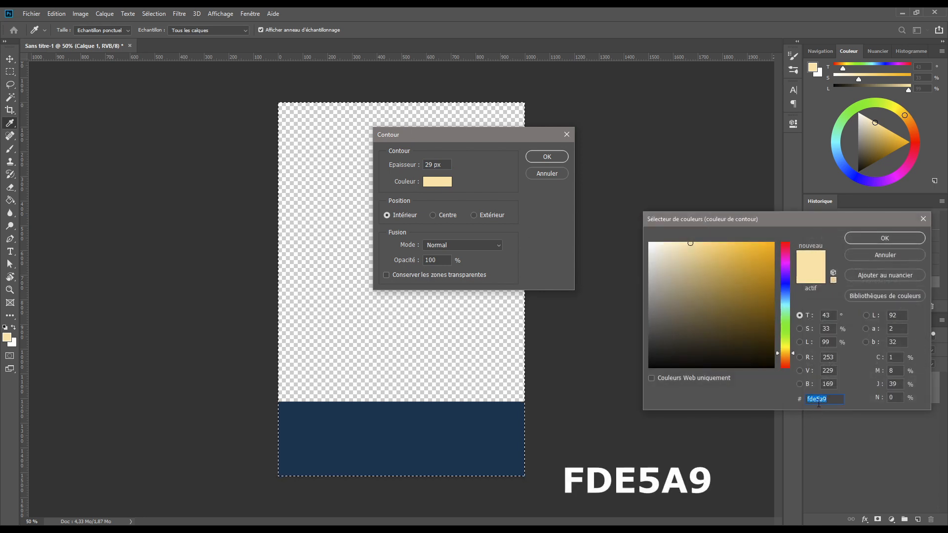
left_click(884, 238)
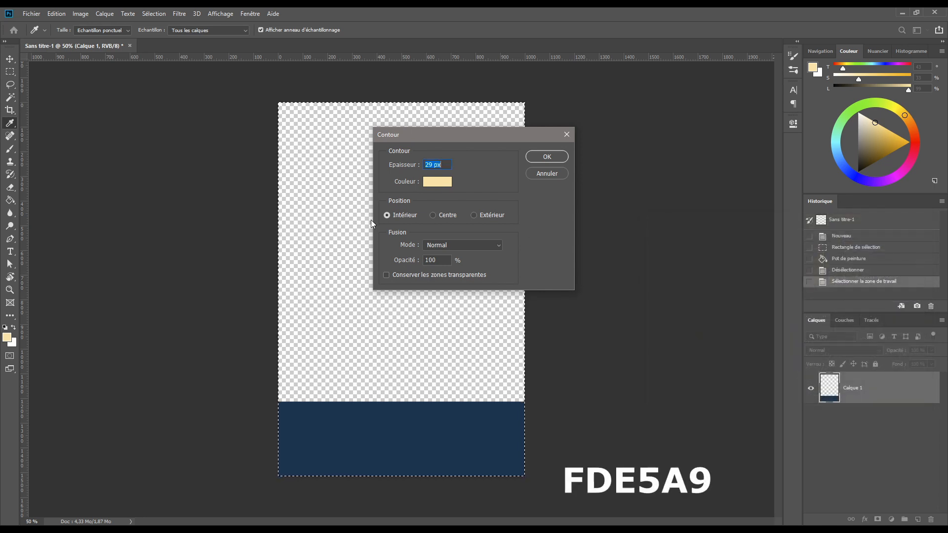
left_click(547, 156)
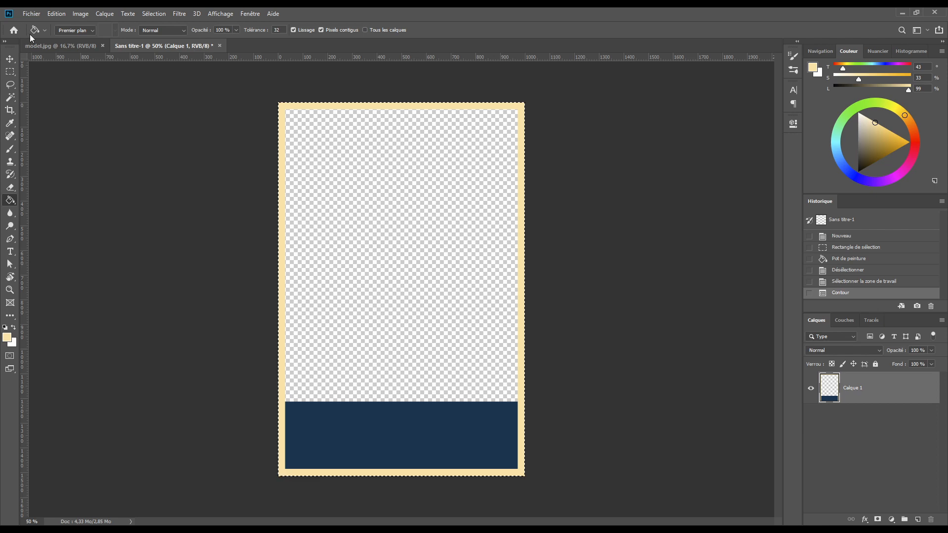
- In model.jpg, start a Pen path at the photo's lower edge and trace the woman's left-hand shoulder up to her hair
left_click(62, 46)
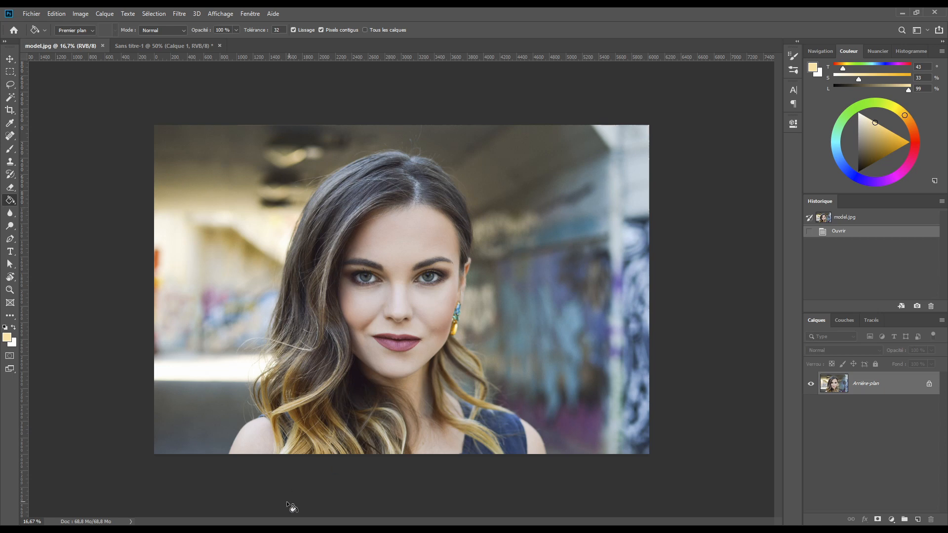
left_click(9, 241)
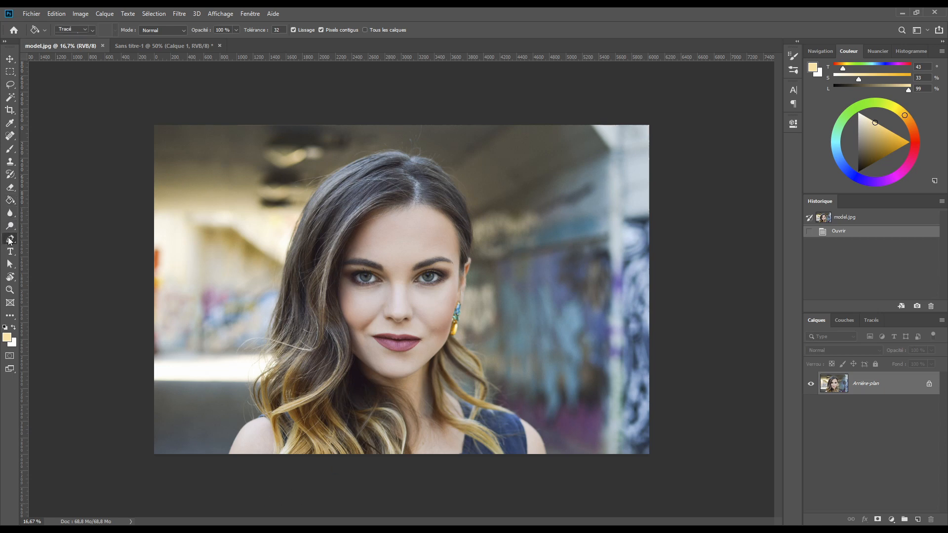
scroll(281, 385, "up", 3)
left_click_drag(247, 435, 281, 289)
left_click(174, 420)
left_click(186, 384)
left_click(218, 331)
left_click(270, 299)
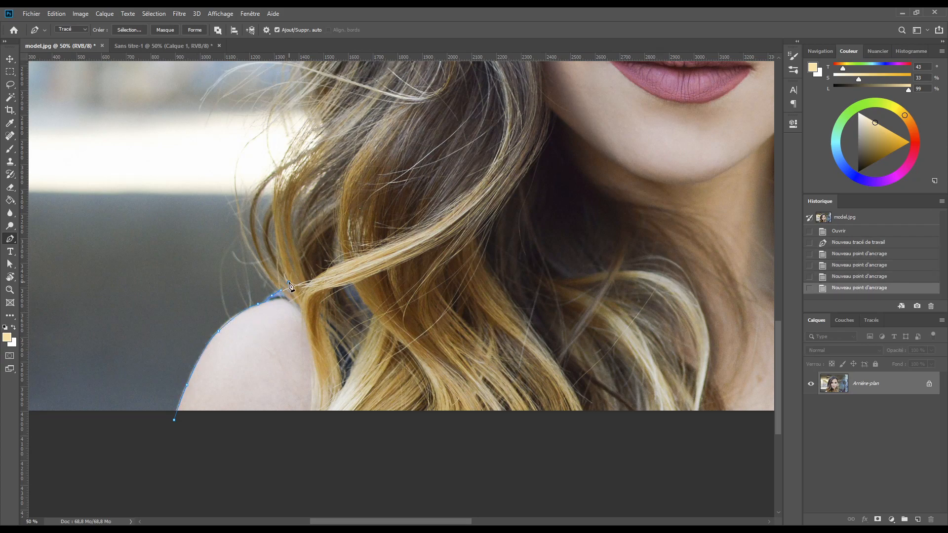
left_click(292, 286)
- Extend the Pen path upward along the outer edge of the long hair on the left side of the woman's face
left_click_drag(275, 225, 275, 201)
left_click_drag(291, 168, 312, 147)
left_click_drag(323, 137, 276, 393)
left_click(839, 282)
left_click_drag(262, 302, 273, 277)
left_click_drag(361, 215, 347, 400)
left_click_drag(266, 423, 272, 406)
left_click_drag(283, 354, 289, 335)
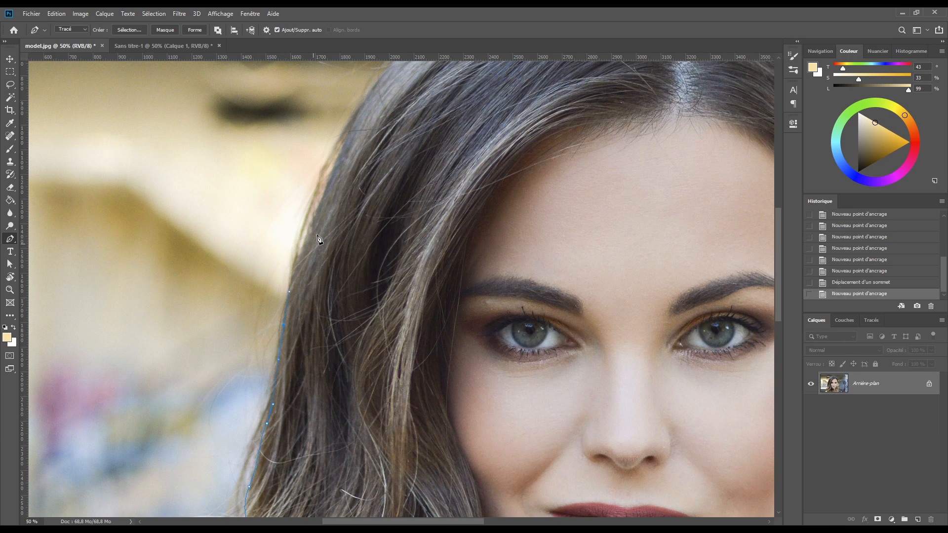
left_click_drag(315, 217, 324, 190)
left_click_drag(354, 121, 378, 84)
- Trace the Pen path over the top of the woman's head and down to her visible ear
left_click_drag(410, 123, 223, 407)
left_click_drag(241, 316, 281, 282)
left_click_drag(335, 259, 447, 242)
left_click_drag(467, 251, 479, 256)
left_click_drag(503, 258, 583, 310)
left_click_drag(622, 363, 440, 232)
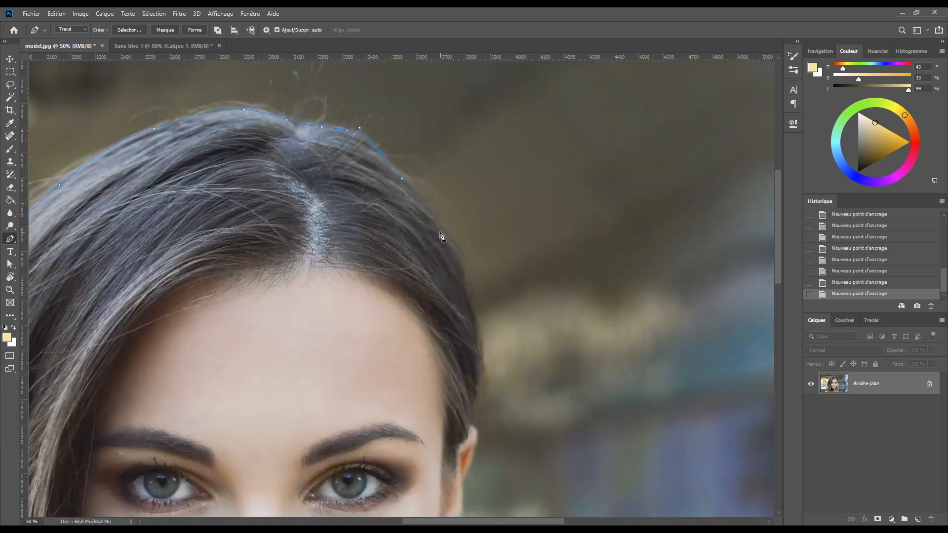
left_click(473, 320)
left_click(473, 405)
left_click(473, 426)
- Continue the Pen path around the ear and along the outline of the earring
left_click_drag(515, 487, 487, 267)
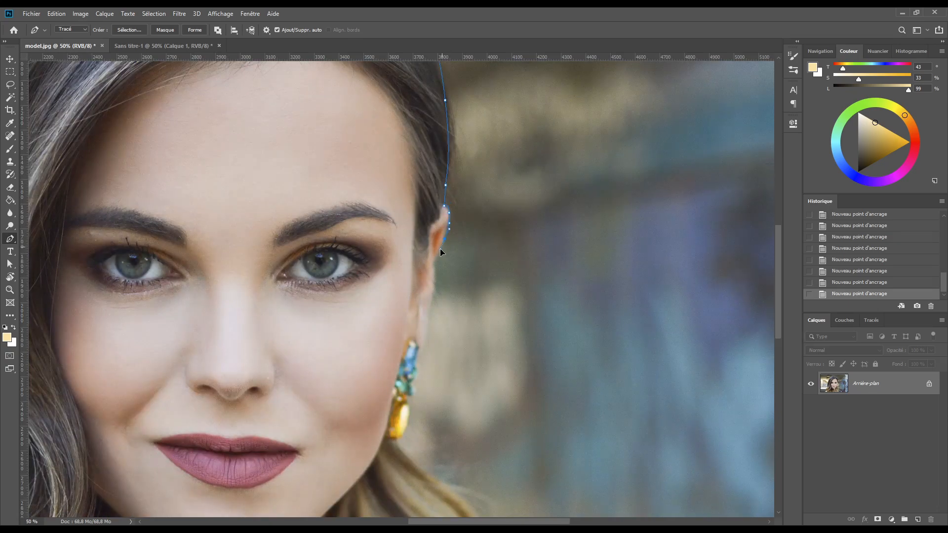
left_click(428, 332)
left_click(417, 352)
left_click(415, 377)
left_click(409, 398)
left_click(406, 425)
left_click(402, 433)
left_click(398, 438)
- Trace the neck-side hair and the right-hand shoulder, then close the Pen path below the photo's lower edge
left_click_drag(414, 459, 407, 190)
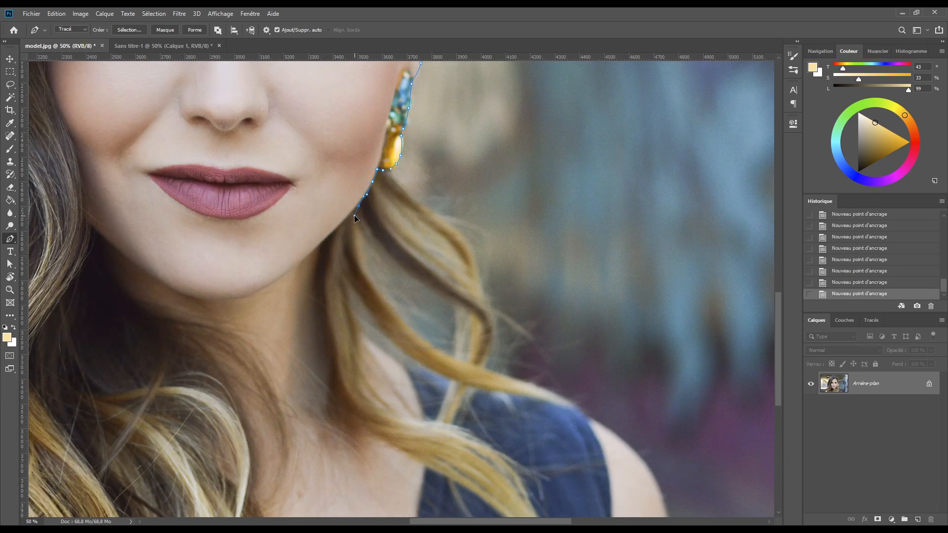
left_click_drag(395, 314, 417, 339)
left_click_drag(451, 358, 573, 403)
left_click_drag(602, 427, 631, 451)
left_click_drag(659, 478, 544, 321)
left_click(543, 333)
left_click(78, 339)
left_click_drag(81, 385, 642, 389)
left_click(153, 333)
- Convert the closed path around the woman into a selection
key("ctrl+0")
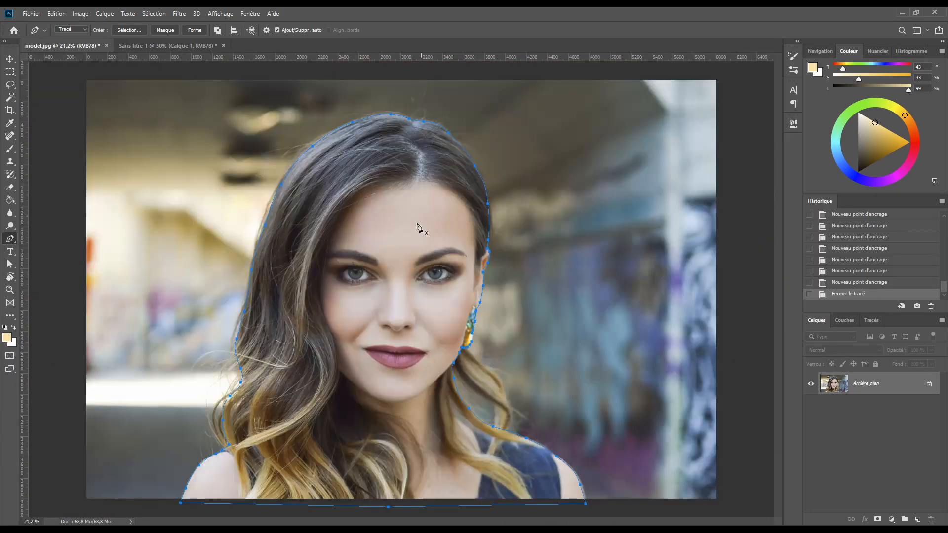
right_click(417, 227)
left_click(420, 242)
left_click(546, 161)
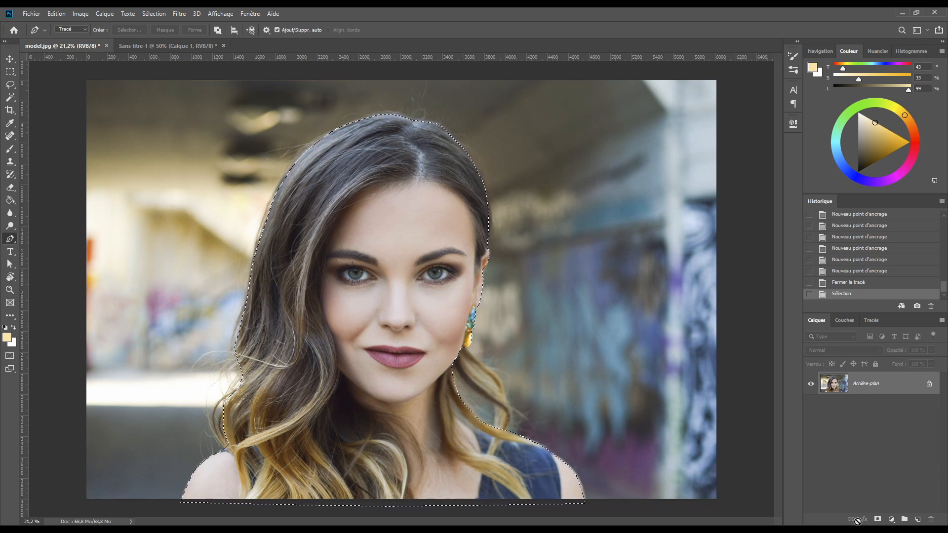
- Mask out the background with a layer mask from the selection and convert the layer to a smart object
left_click(877, 520)
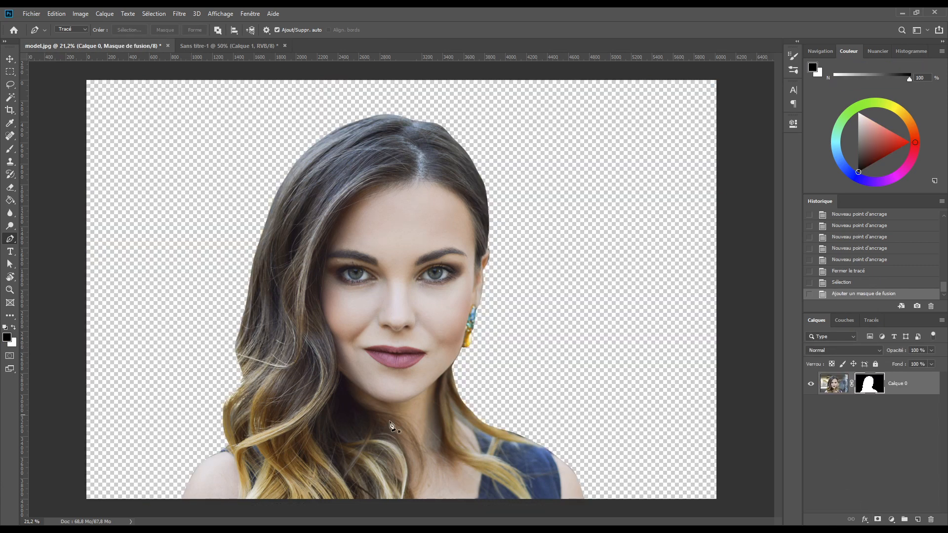
right_click(919, 385)
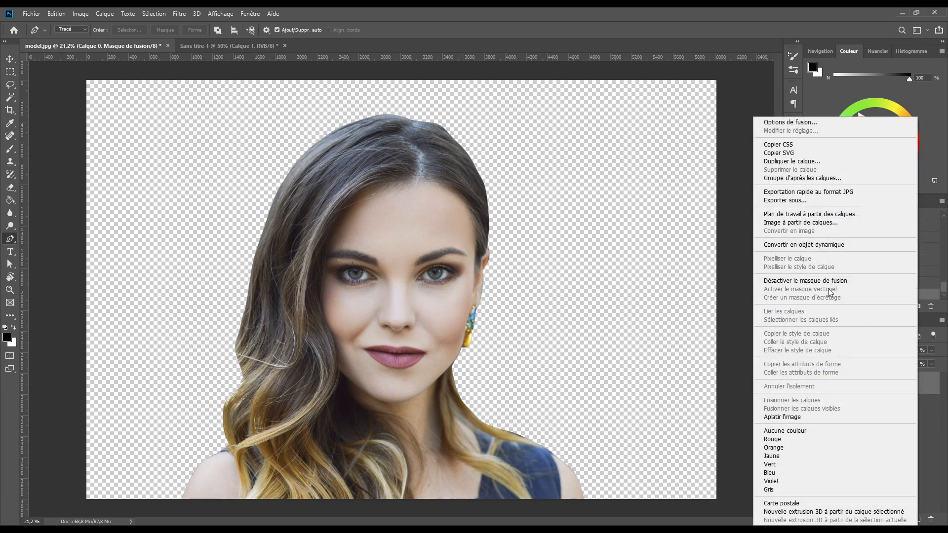
left_click(804, 245)
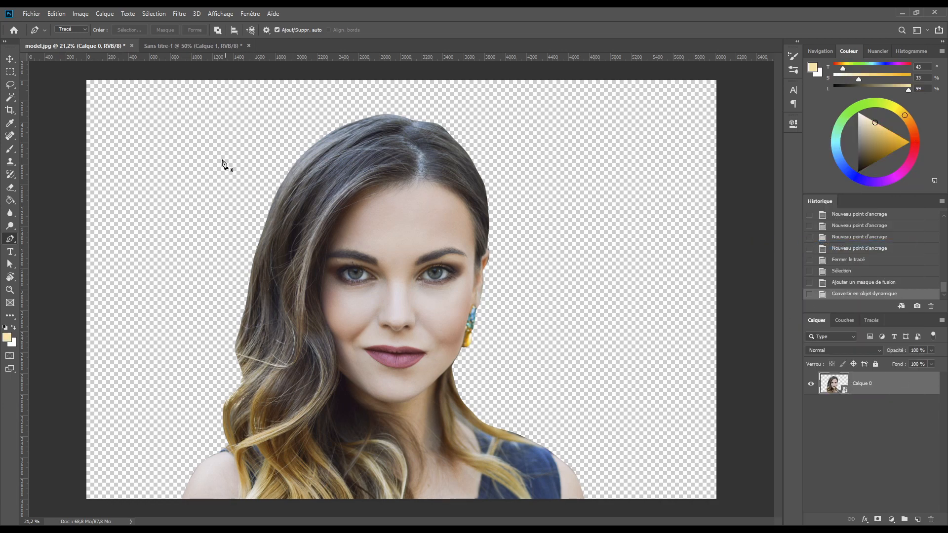
- Move the woman's cut-out into the Sans titre-1 document as a new layer and clear the selection there
left_click(9, 60)
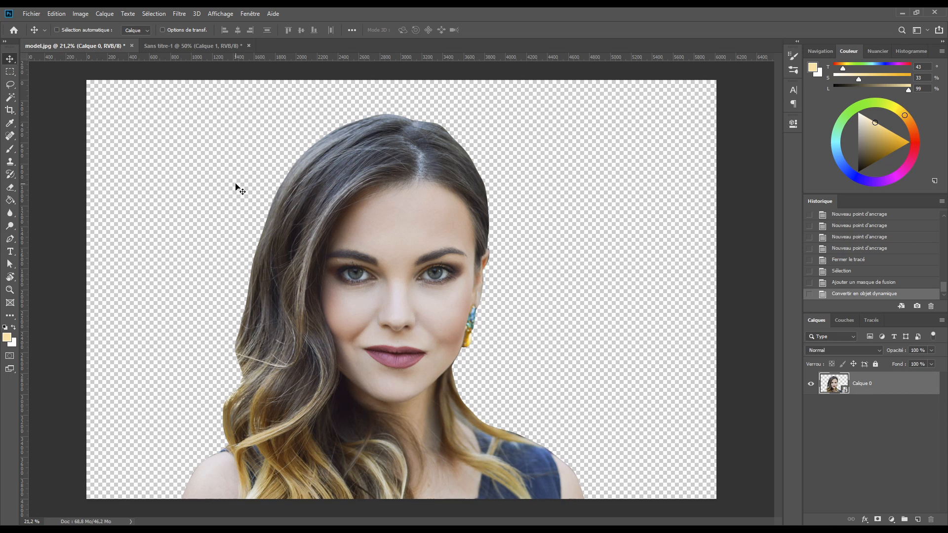
left_click_drag(270, 205, 523, 366)
left_click_drag(577, 410, 577, 410)
left_click_drag(376, 223, 440, 431)
left_click_drag(304, 221, 369, 222)
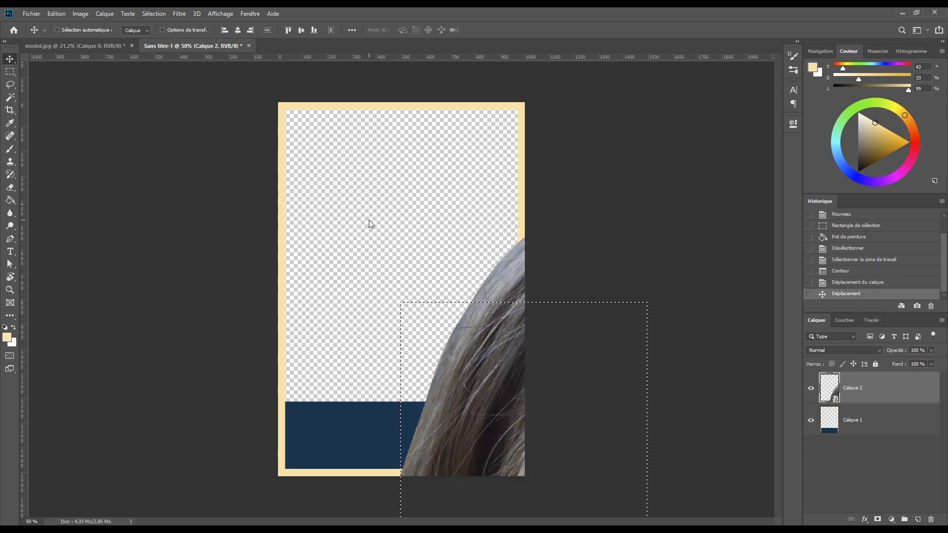
key("ctrl+d")
- Scale the woman's cut-out to 33.92% and position it within the frame, its lower edge overlapping the blue band
key("ctrl+t")
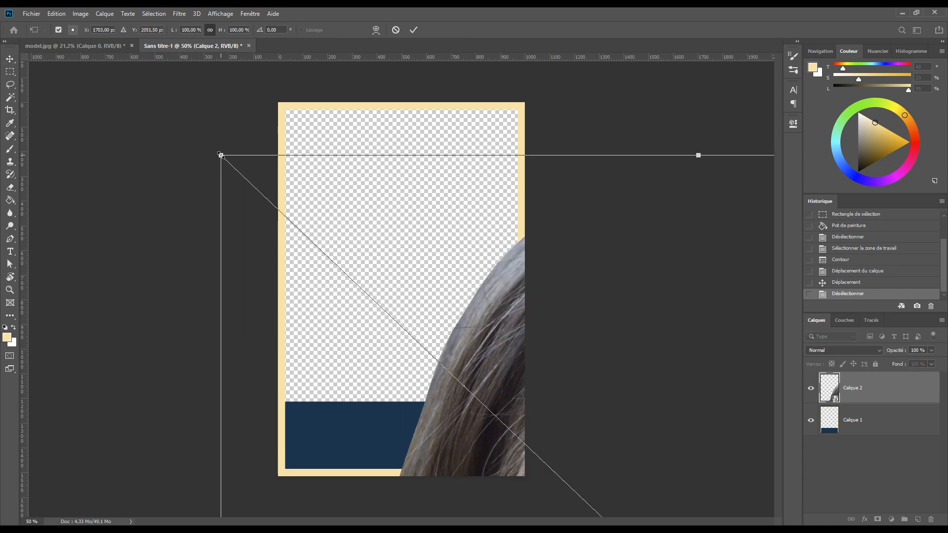
left_click_drag(220, 155, 496, 344)
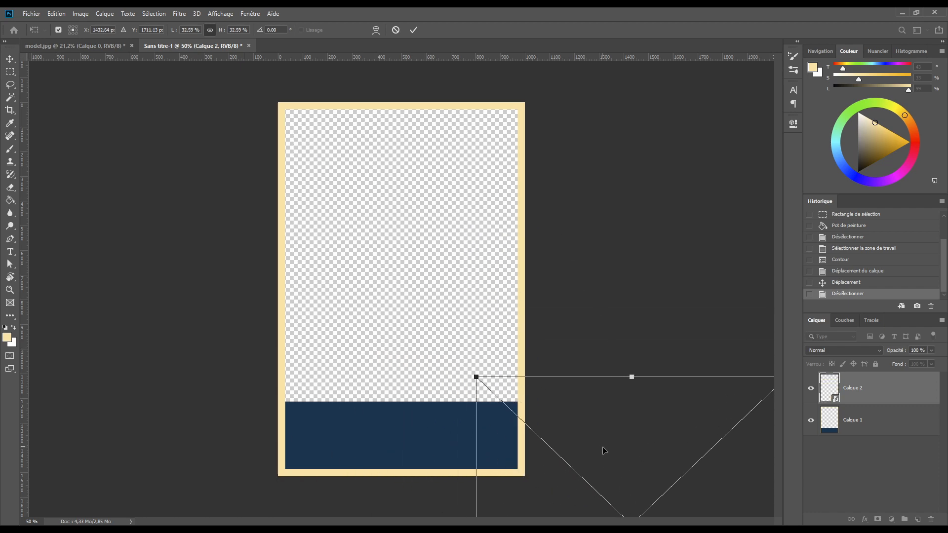
left_click_drag(601, 449, 372, 172)
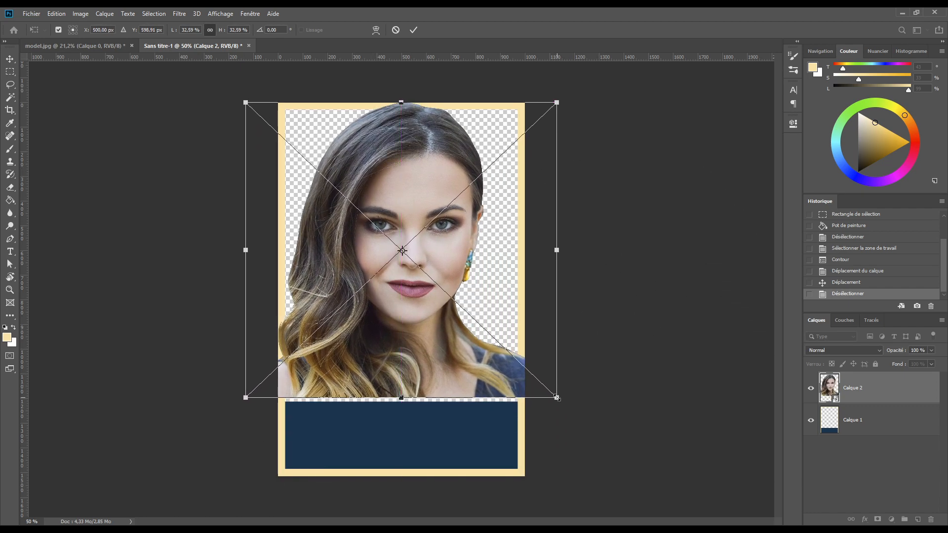
left_click_drag(556, 398, 564, 409)
mouse_move(503, 356)
left_mouse_down()
mouse_move(493, 357)
mouse_move(502, 357)
left_mouse_up()
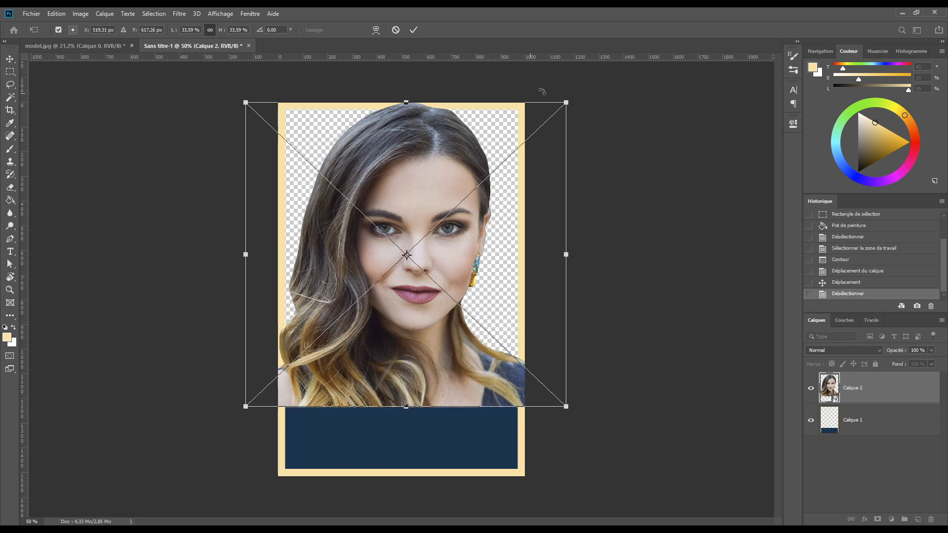
left_click_drag(568, 103, 573, 102)
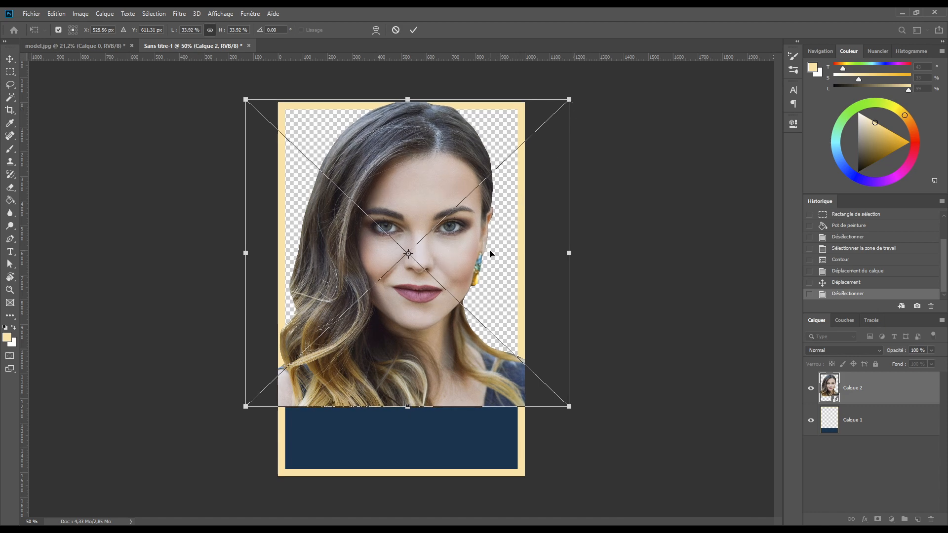
left_click_drag(491, 254, 495, 253)
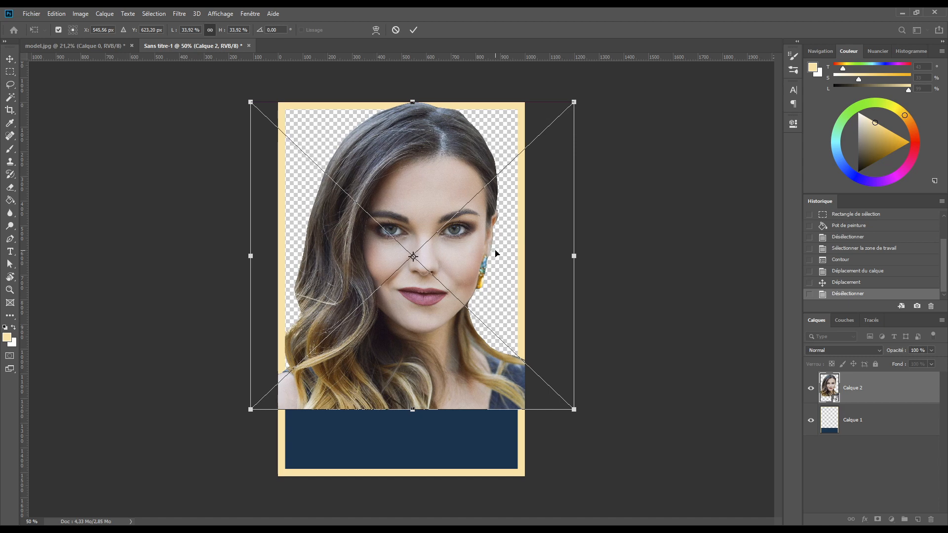
key("Return")
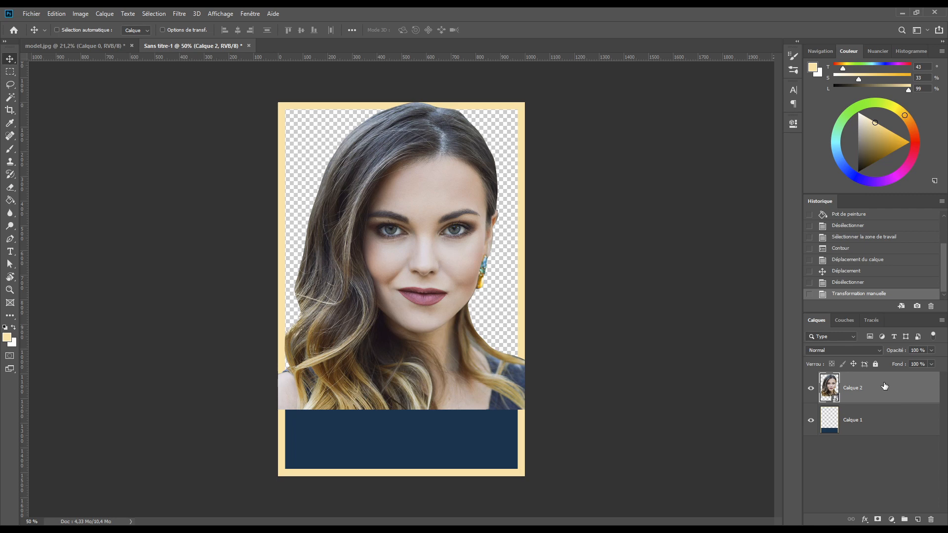
- Place the woman's layer beneath the frame layer Calque 1 and add an empty layer below it
left_click_drag(884, 387, 883, 438)
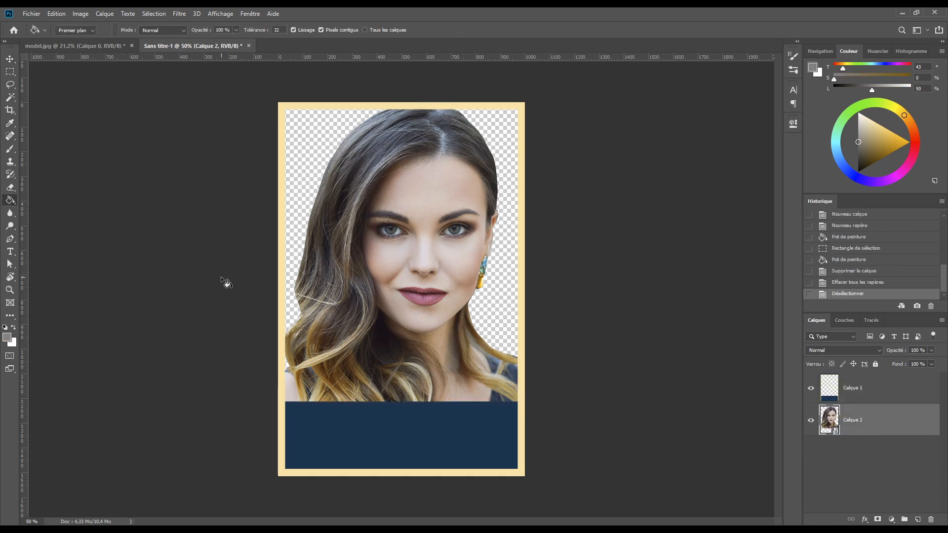
left_click(917, 520, "ctrl")
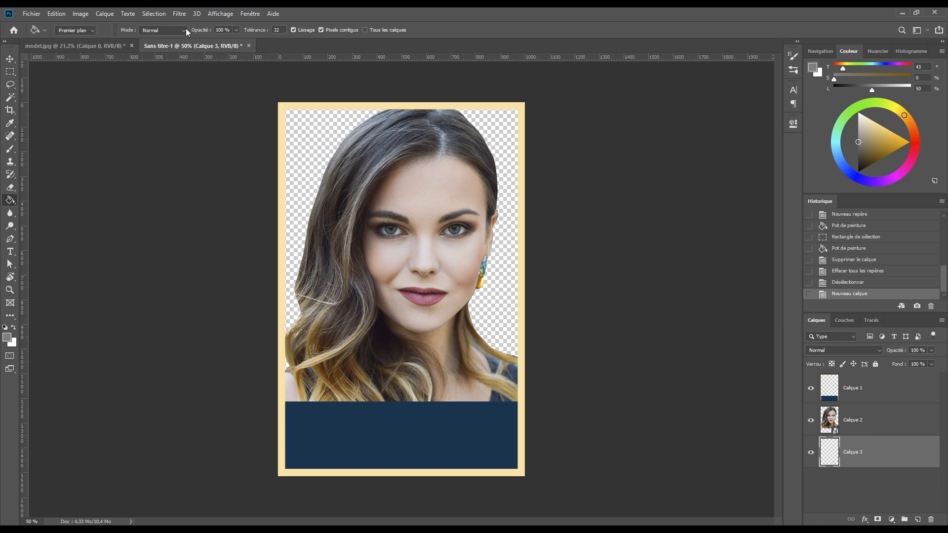
- Add a vertical guide at the canvas centre and fill the new layer's left half, down into the blue band, with 50% brightness grey (808080)
left_click_drag(26, 178, 402, 228)
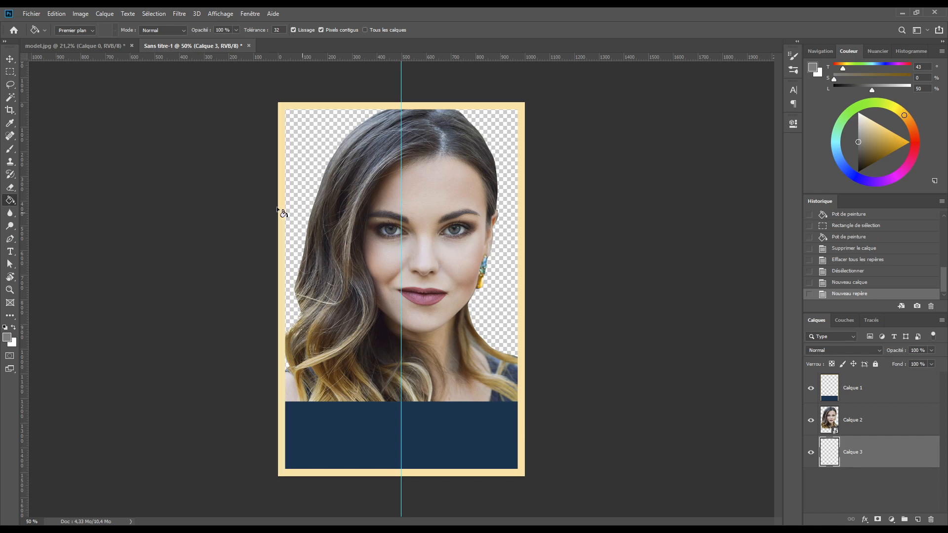
left_click(9, 72)
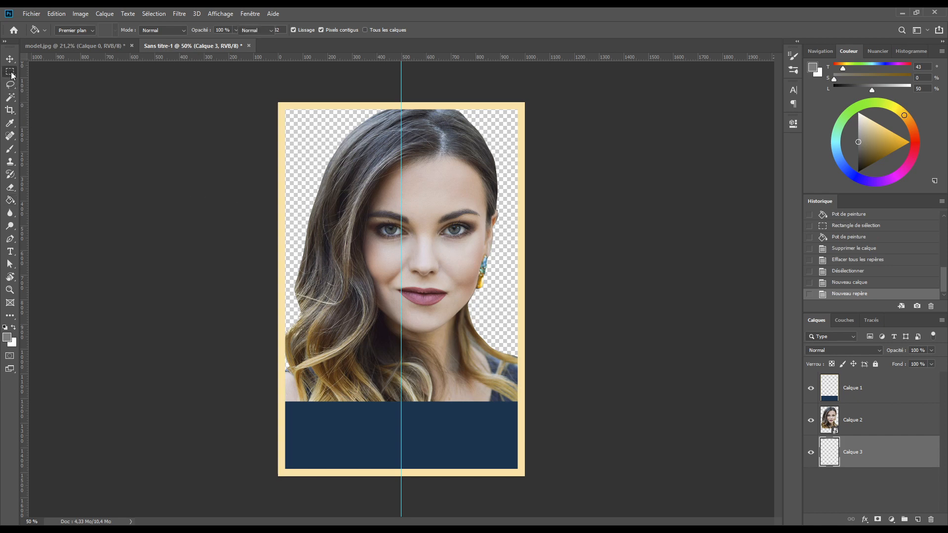
left_click_drag(264, 89, 399, 438)
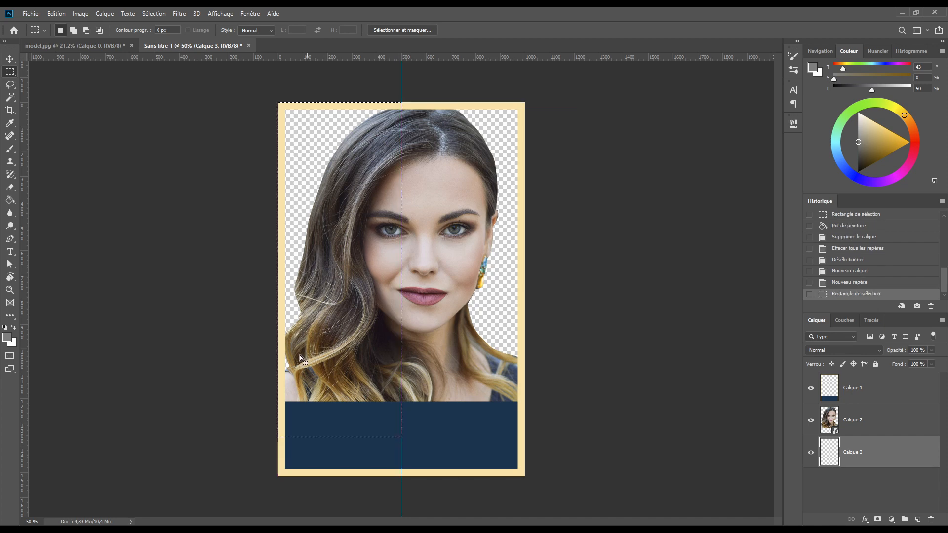
left_click(9, 201)
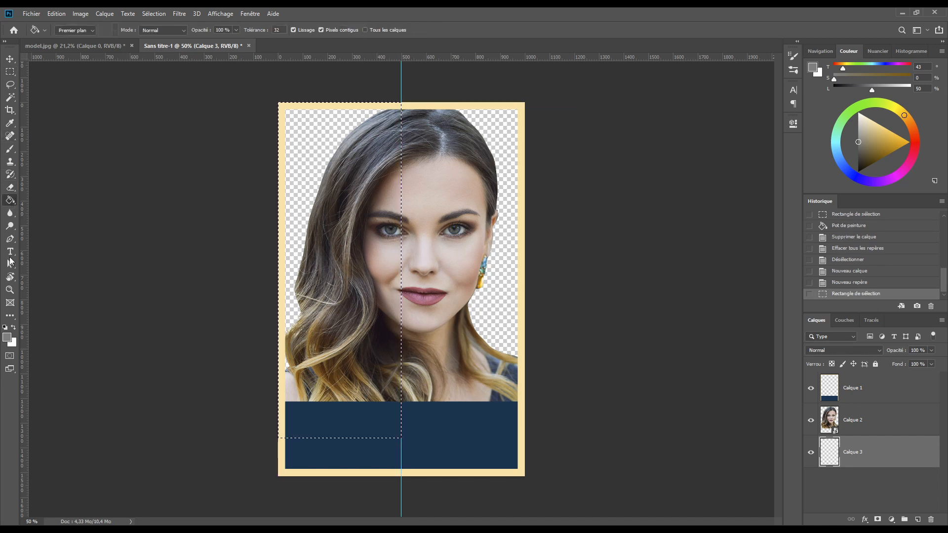
left_click(7, 337)
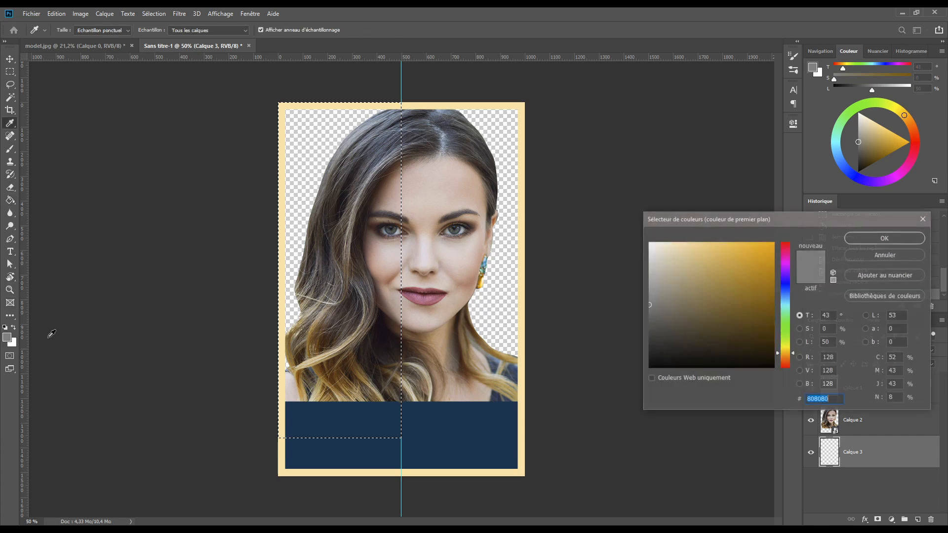
left_click(830, 340)
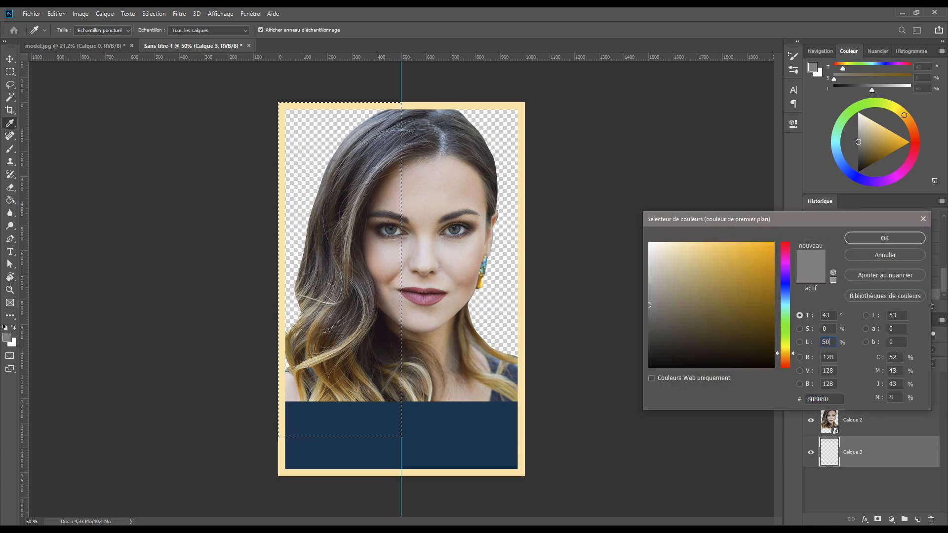
left_click(865, 239)
left_click(305, 147)
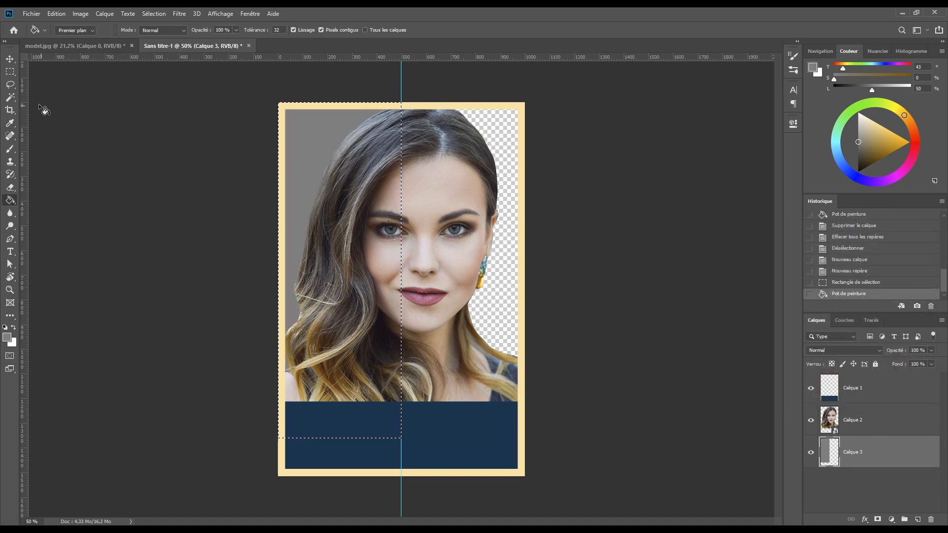
- Select the right half from the centre guide down into the blue band and fill it with 25% brightness grey (404040)
left_click(10, 72)
left_click_drag(524, 103, 401, 432)
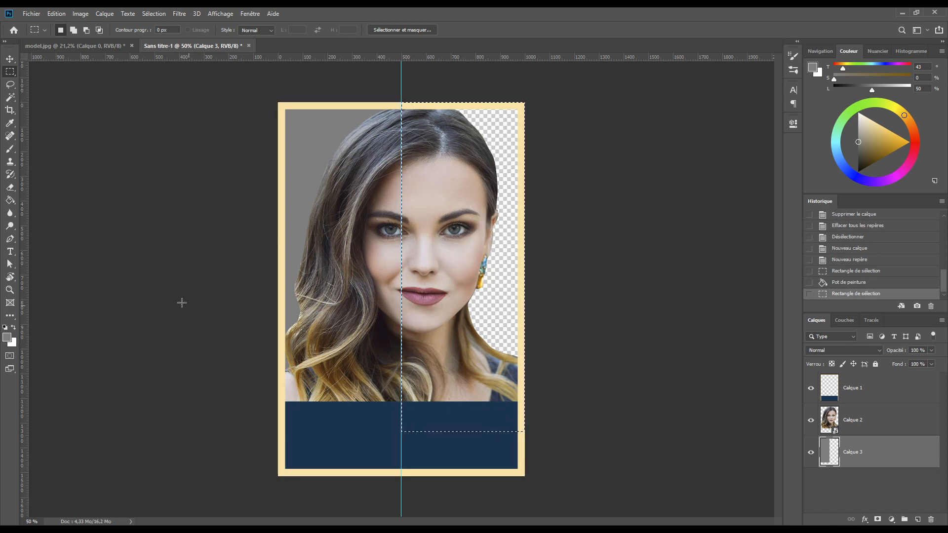
key("i")
left_click(9, 339)
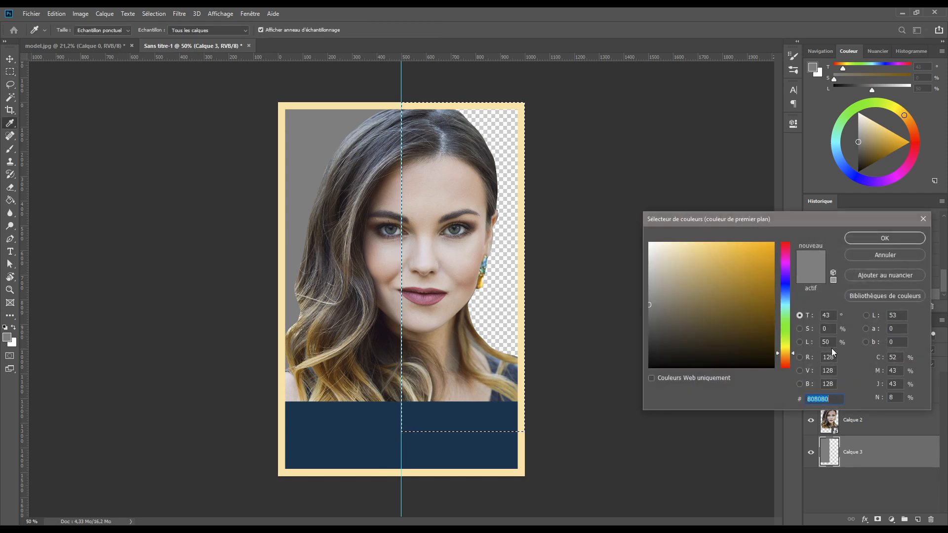
left_click_drag(836, 342, 801, 339)
type("25")
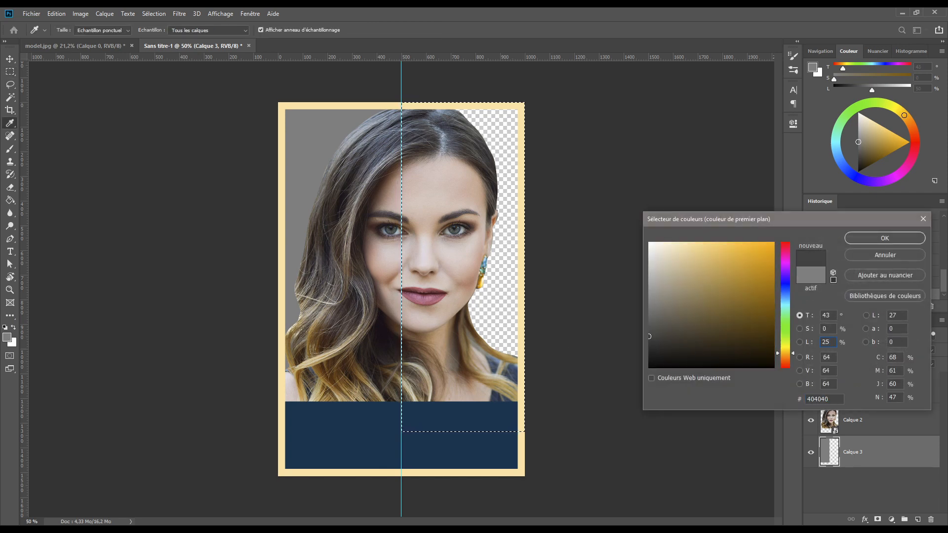
left_click(879, 239)
key("m")
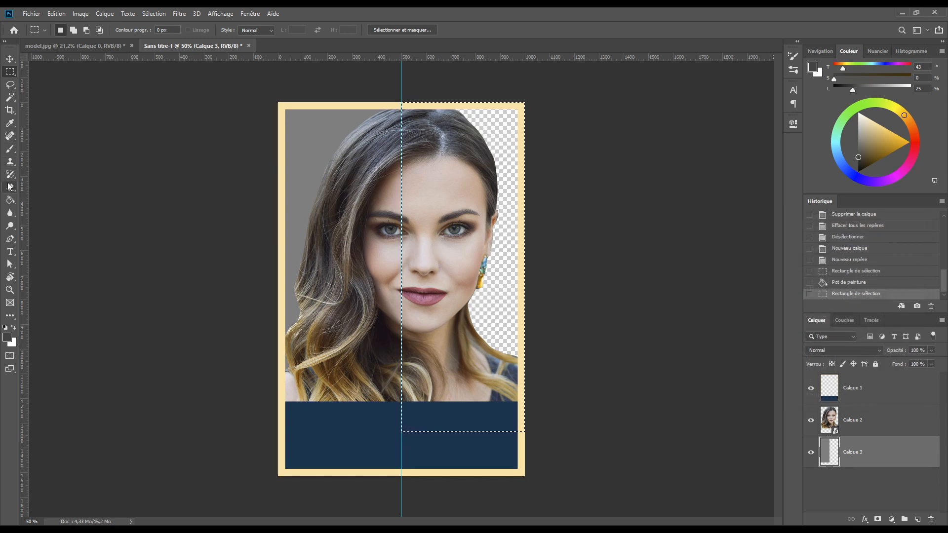
left_click(10, 201)
left_click(500, 135)
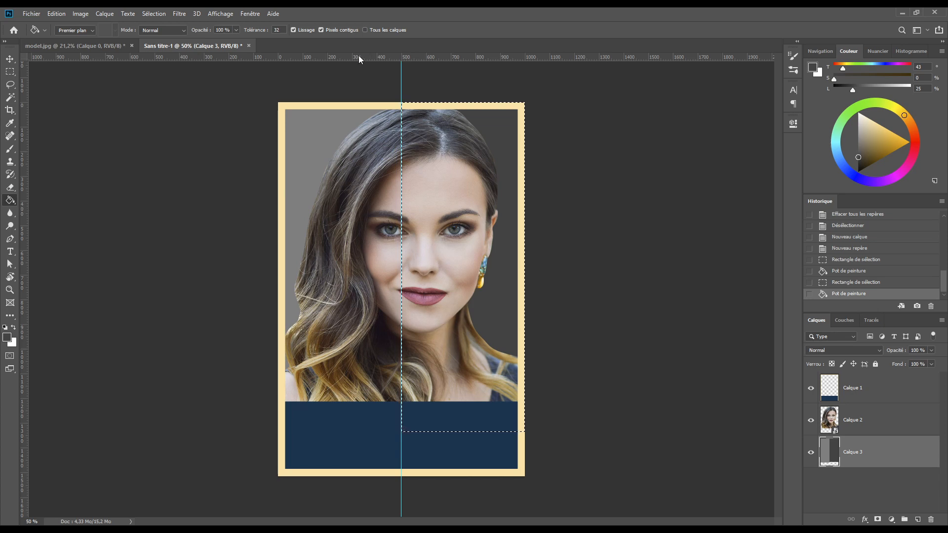
- Clear the selection and remove the vertical guide
key("ctrl+d")
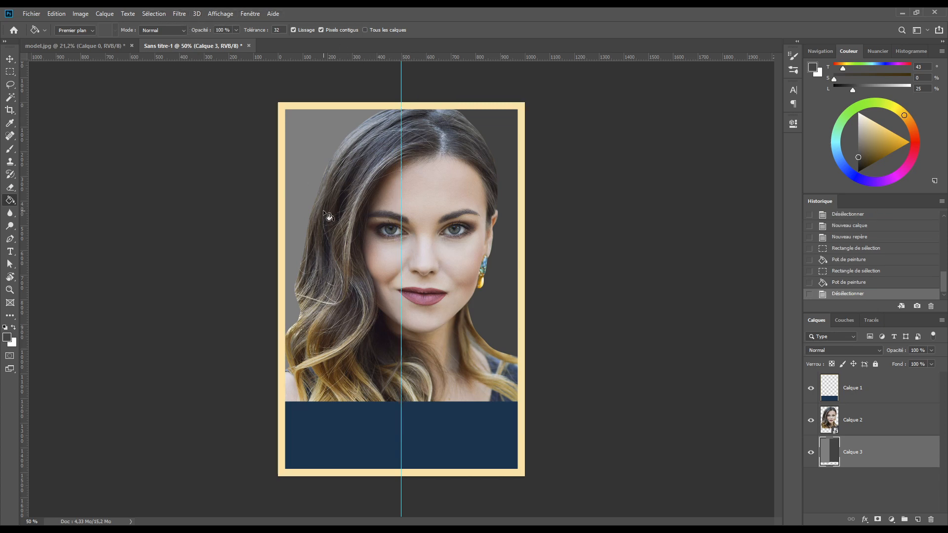
left_click(209, 17)
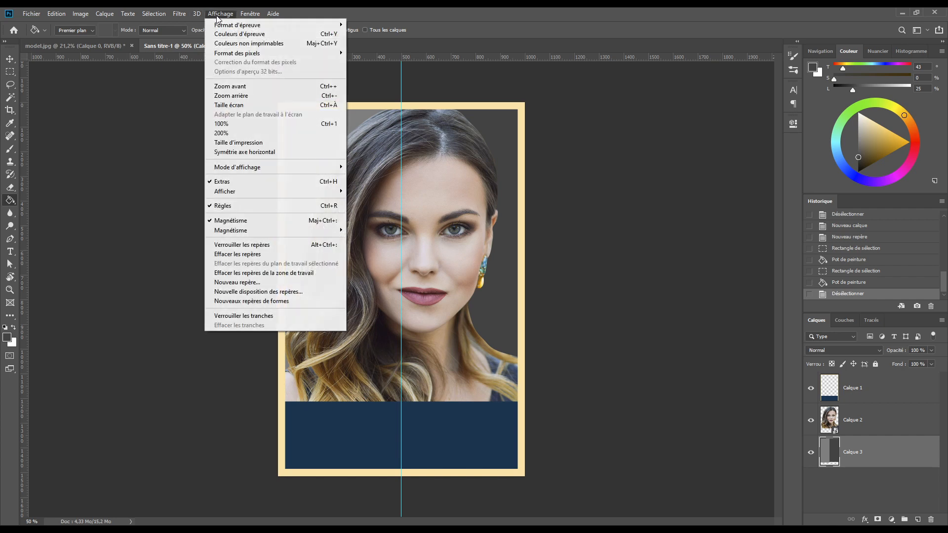
left_click(259, 257)
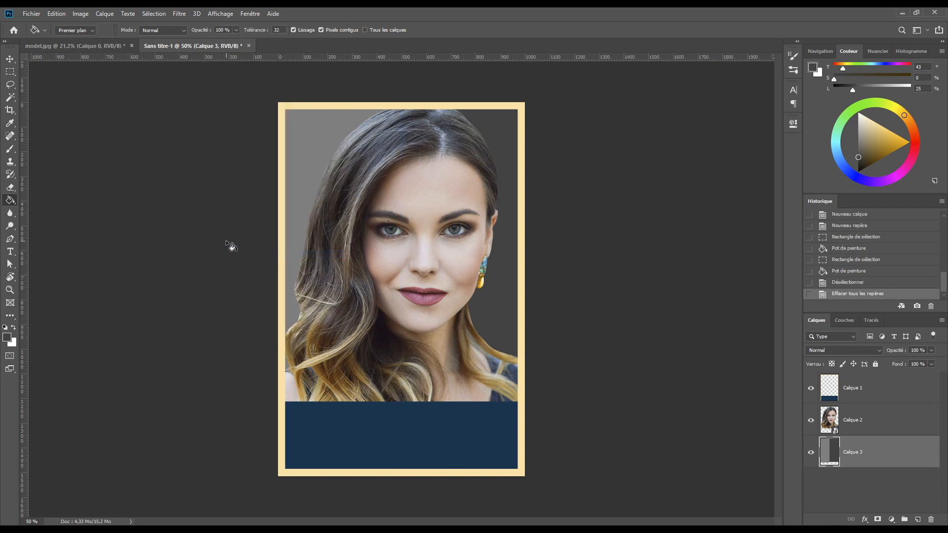
- Apply a Surface Blur (Flou de surface) to the woman's layer with radius 10 pixels and threshold 10 levels
left_click(866, 420)
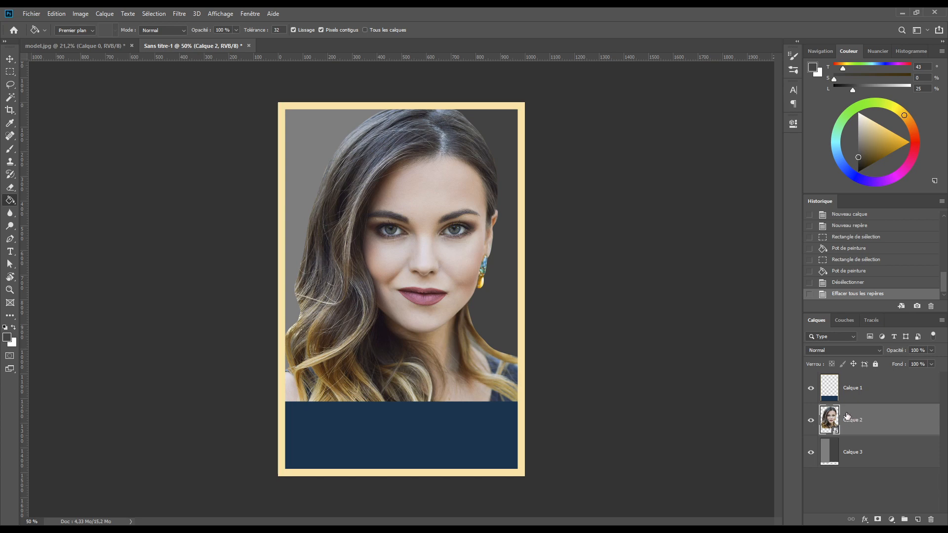
left_click(178, 15)
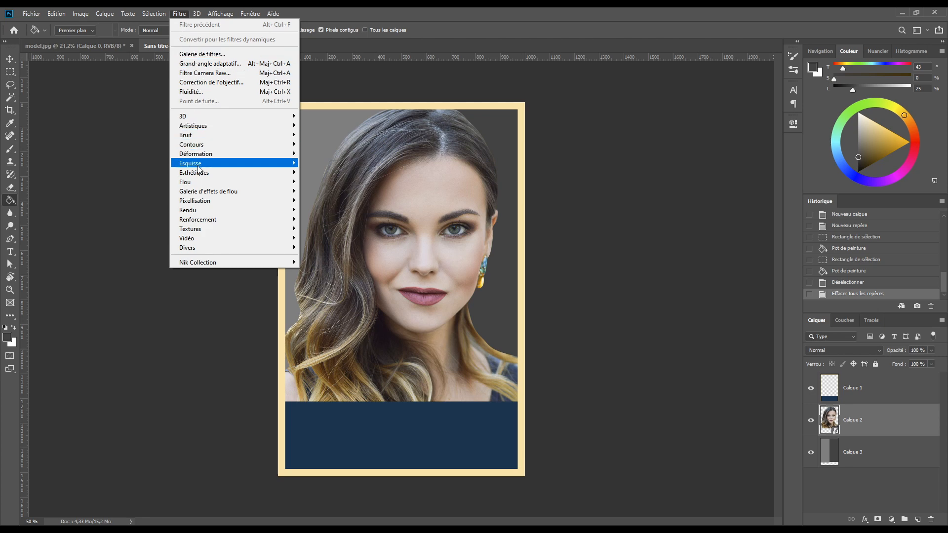
mouse_move(210, 184)
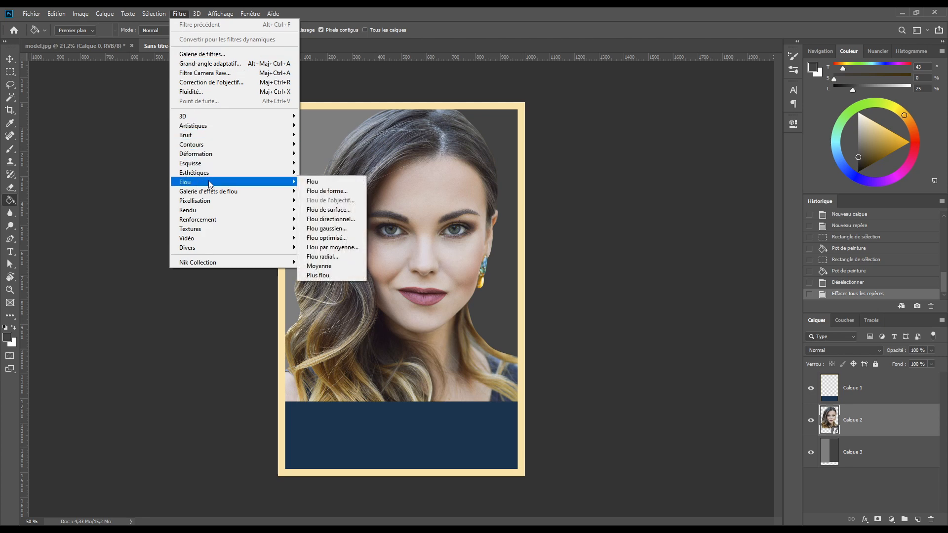
left_click(328, 214)
left_click_drag(490, 101, 674, 177)
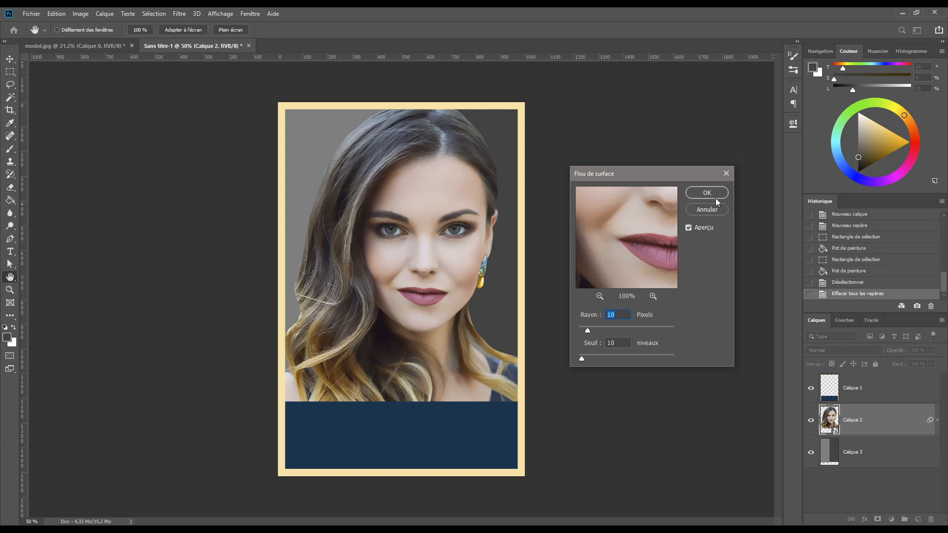
double_click(618, 344)
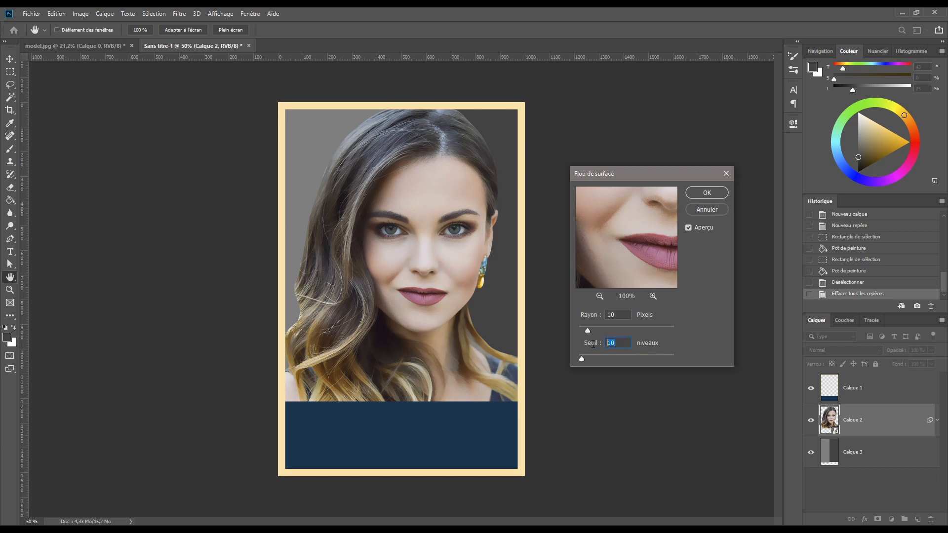
left_click(706, 193)
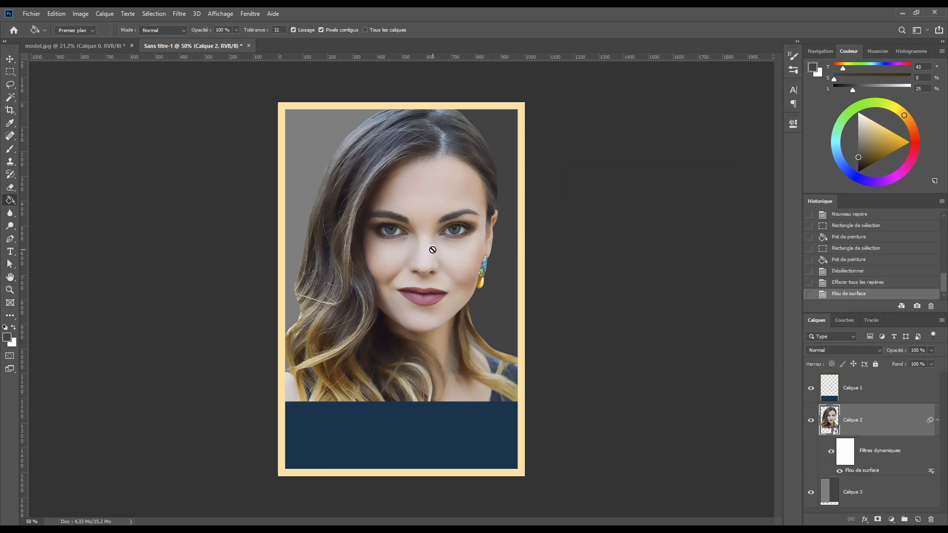
- Apply the Cutout (Découpage) artistic filter to the woman's layer with 5 levels, simplicity 5 and fidelity 1
left_click(178, 14)
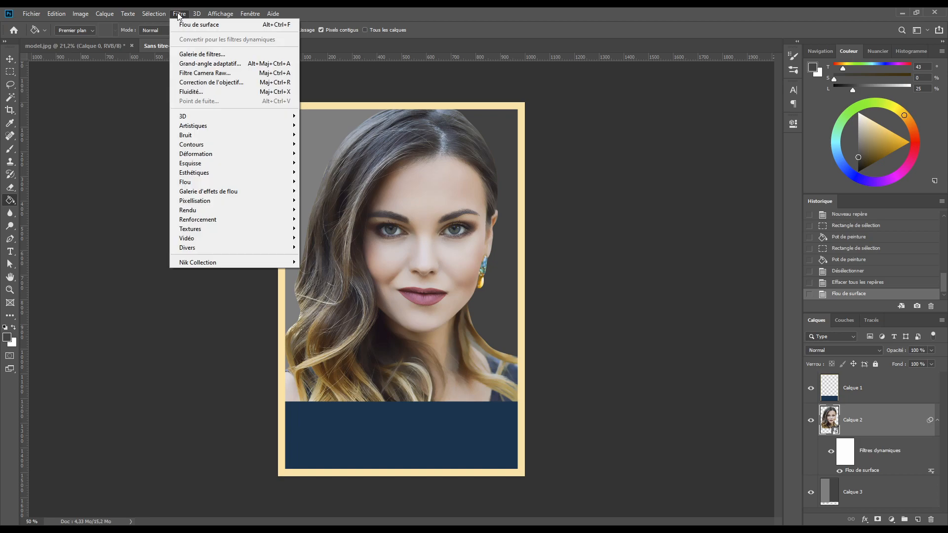
left_click(192, 55)
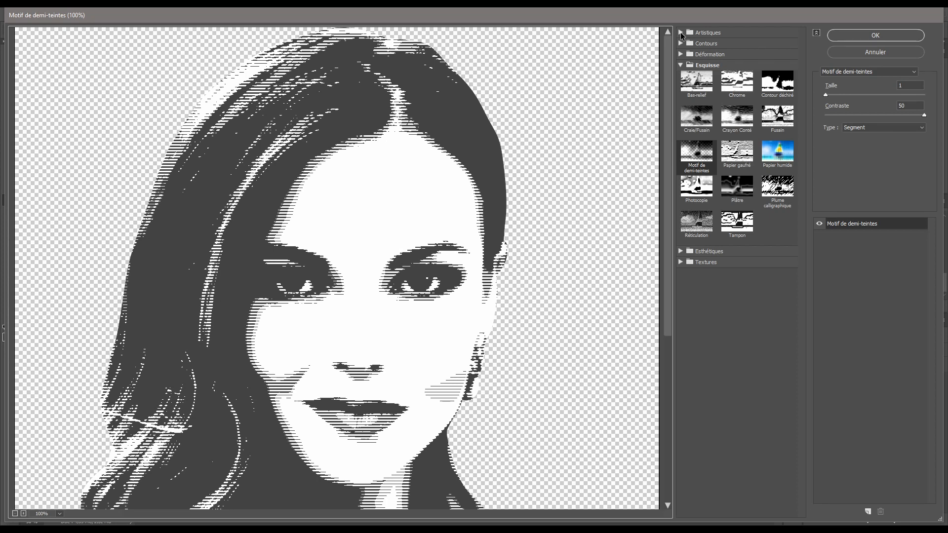
left_click(681, 66)
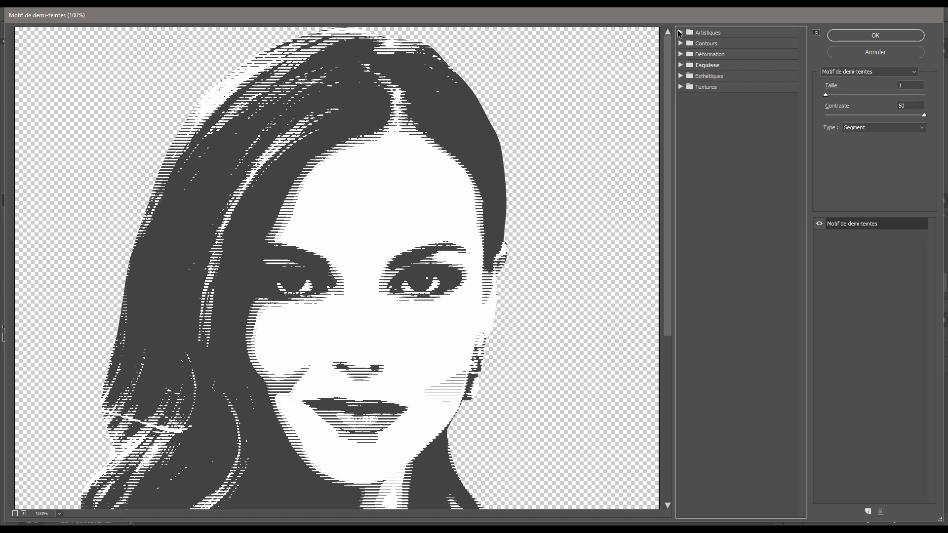
left_click(681, 33)
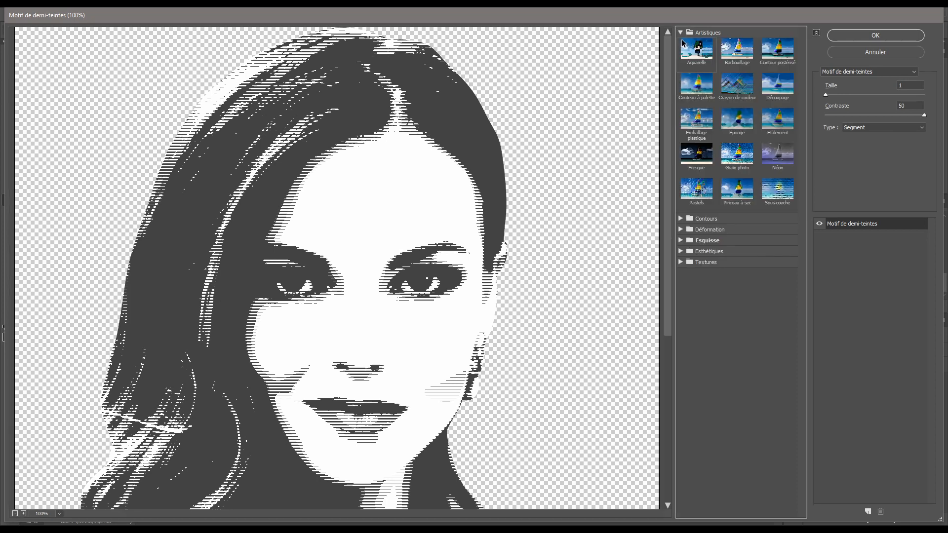
left_click(778, 92)
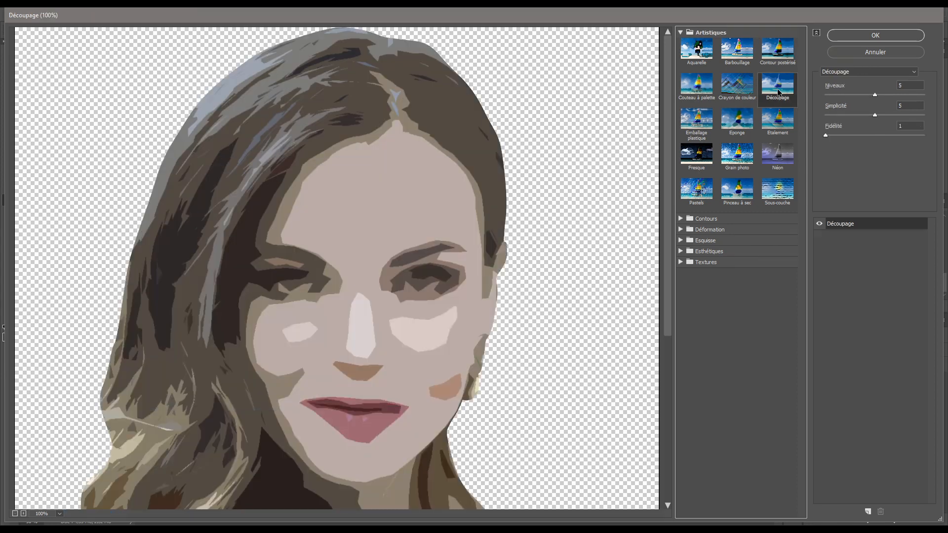
left_click(912, 86)
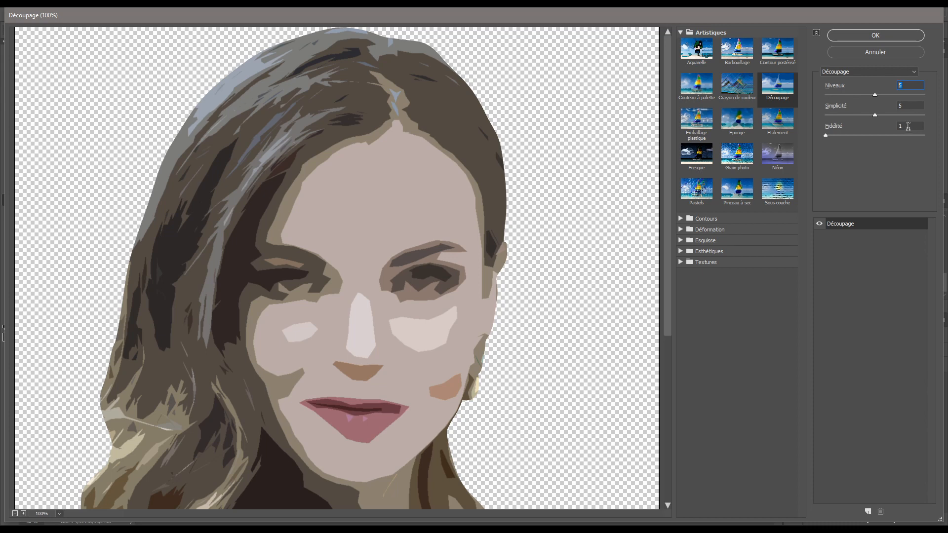
left_click(874, 35)
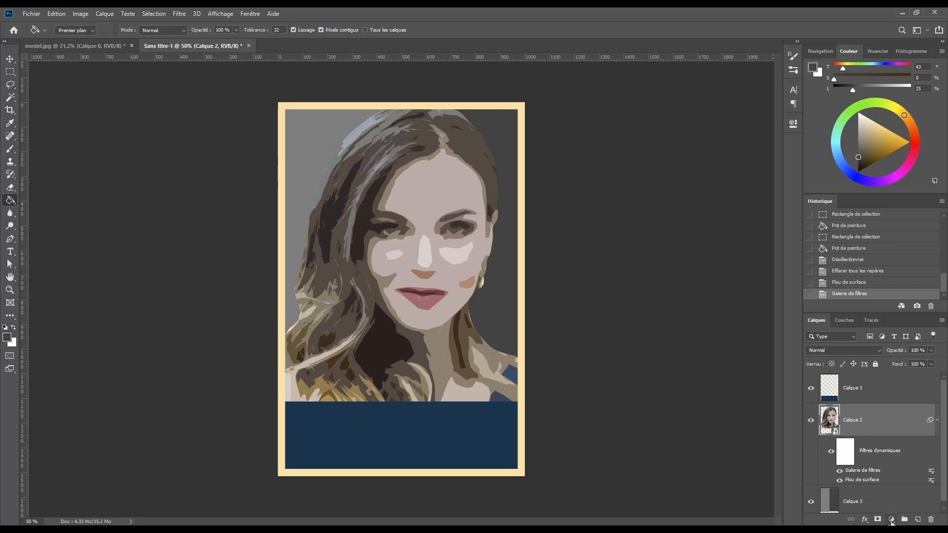
- Add a Channel Mixer (Mélangeur de couches) adjustment layer above the woman's layer and make it monochrome
left_click(891, 519)
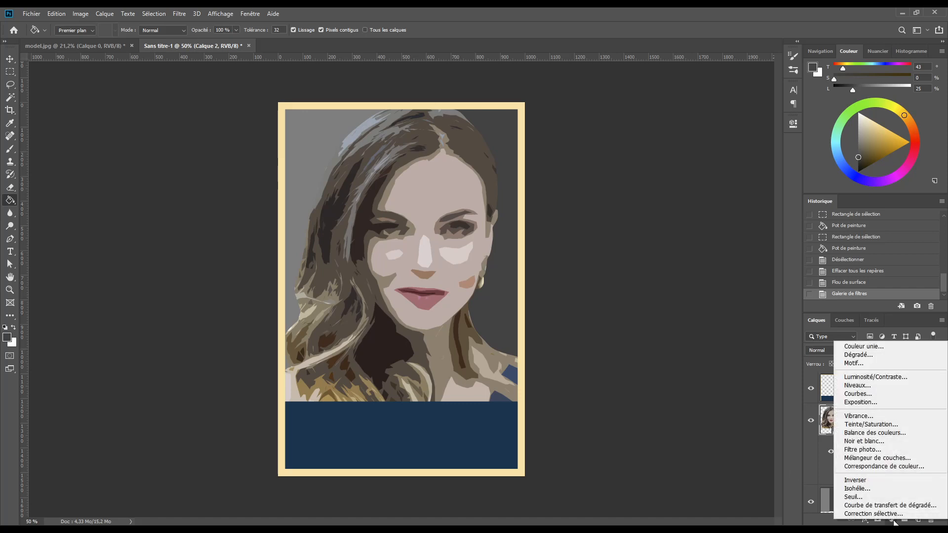
left_click(862, 458)
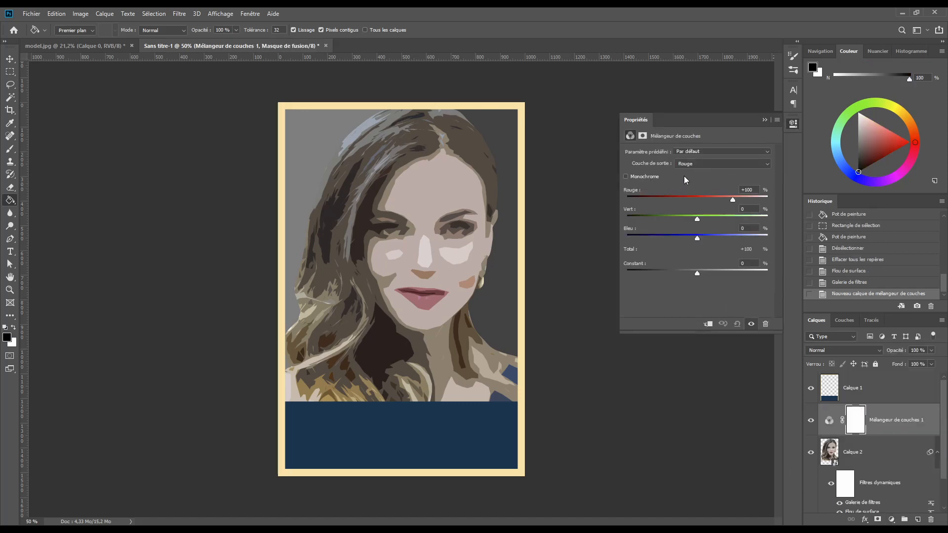
left_click(626, 177)
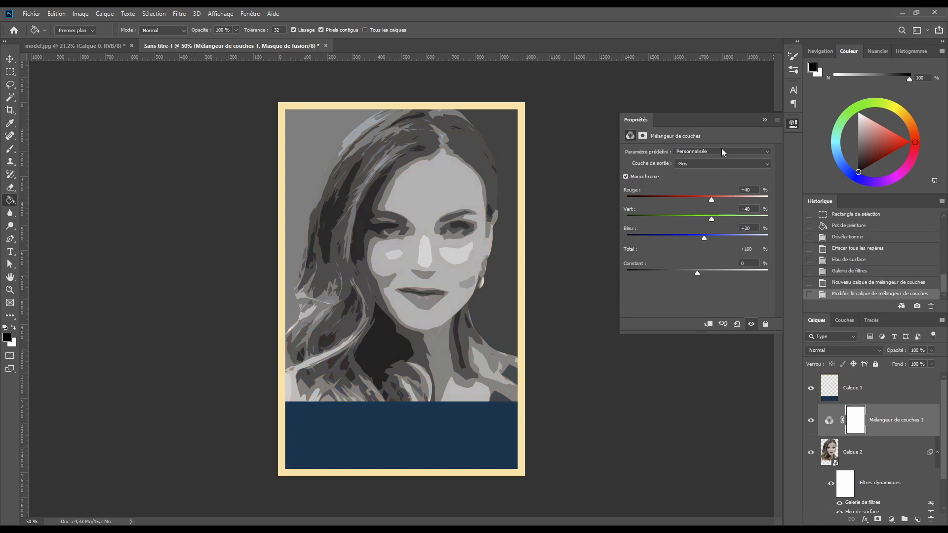
left_click(764, 120)
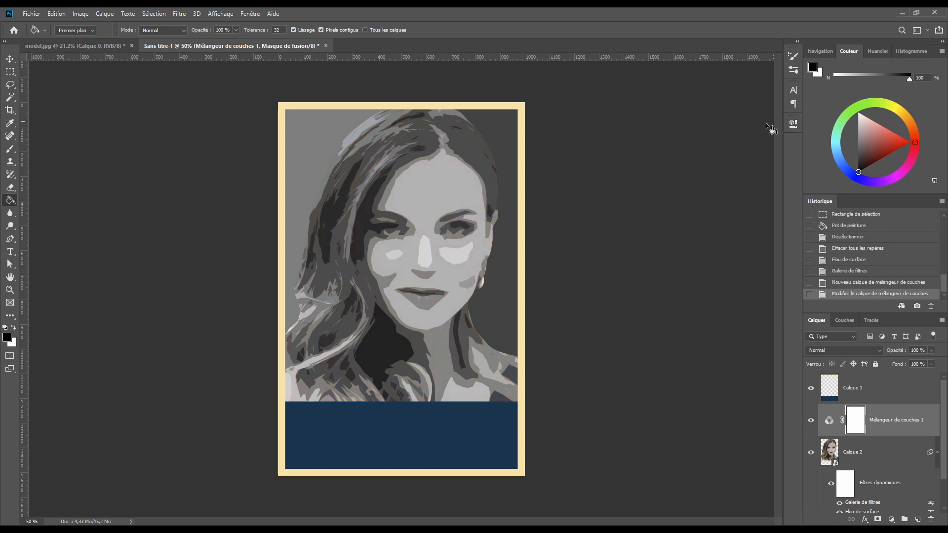
- Add a Posterize (Isohélie) adjustment layer above the channel mixer and set it to 5 levels
left_click(892, 519)
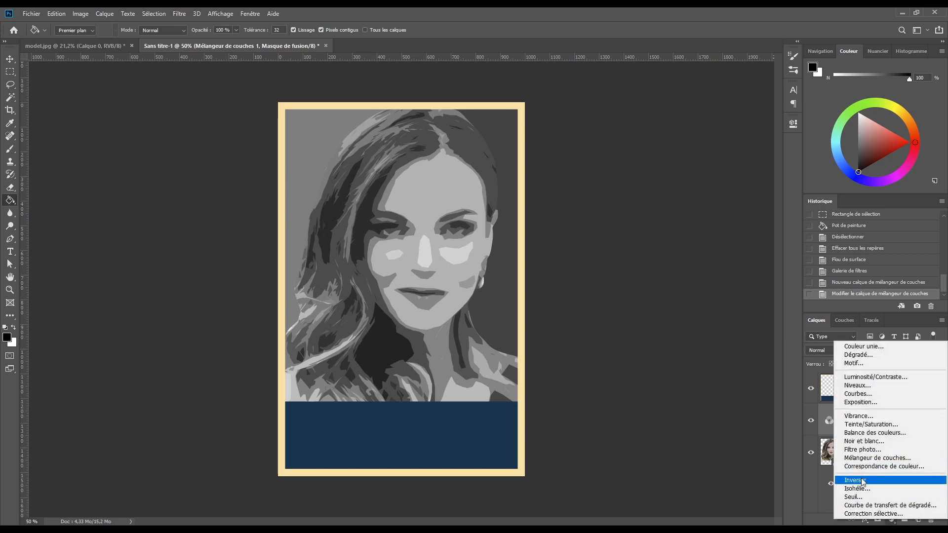
left_click(862, 490)
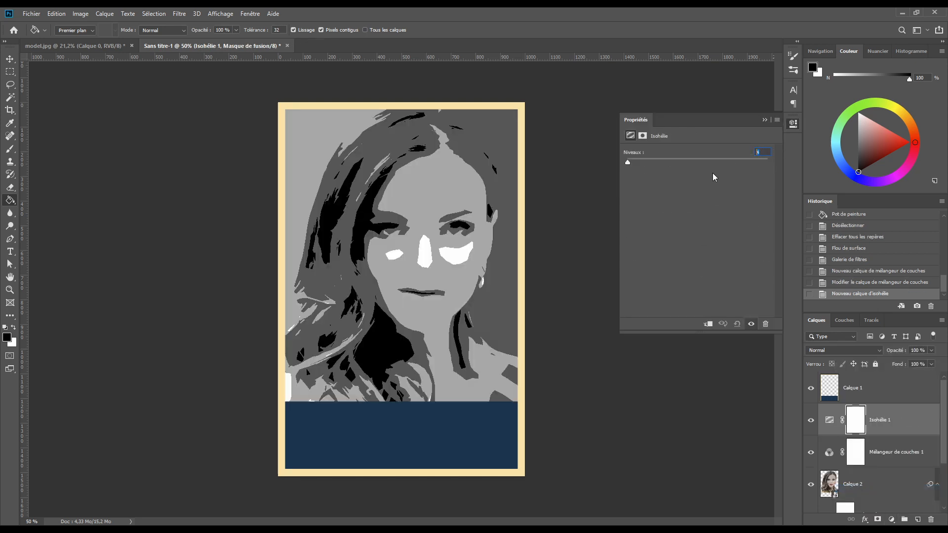
type("5")
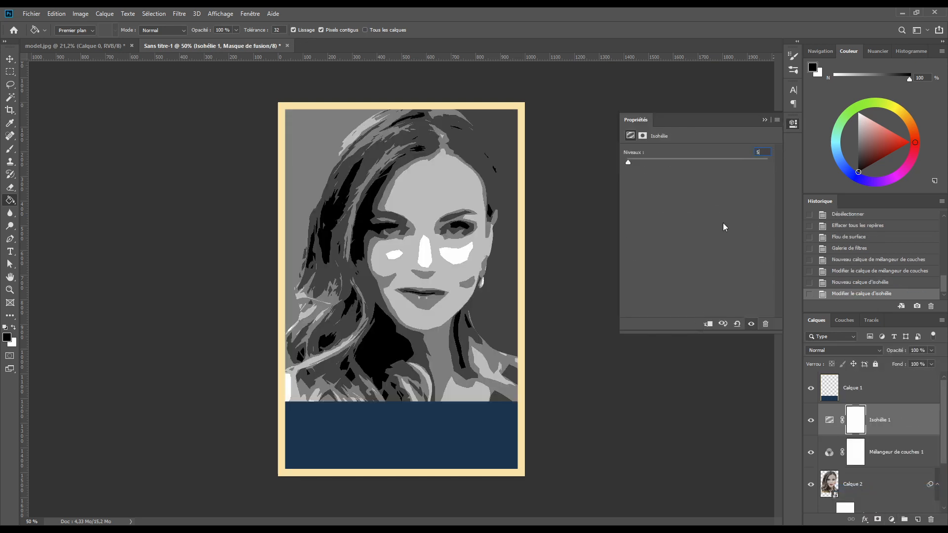
left_click(764, 120)
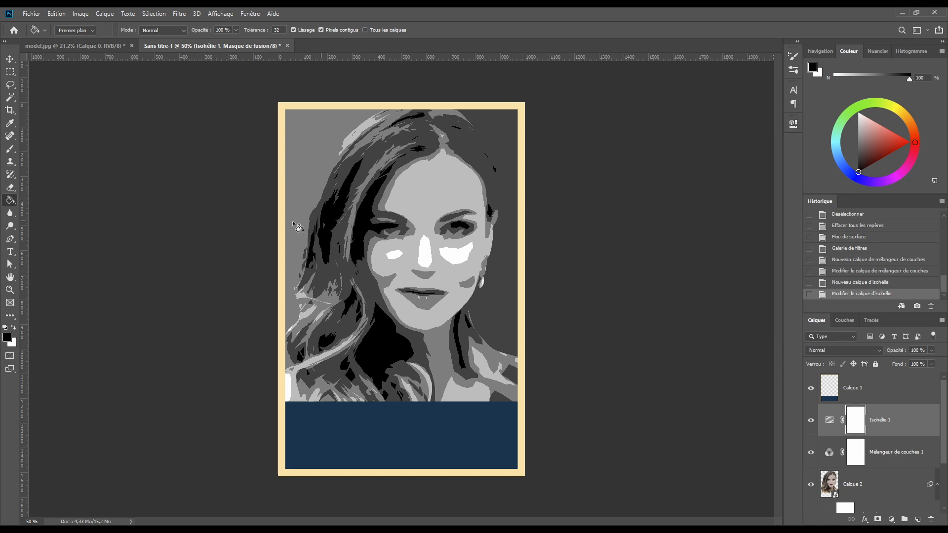
- Select all of the face's light grey tone with a non-contiguous Magic Wand at tolerance 10, save the selection as a new channel and deselect
left_click(10, 97)
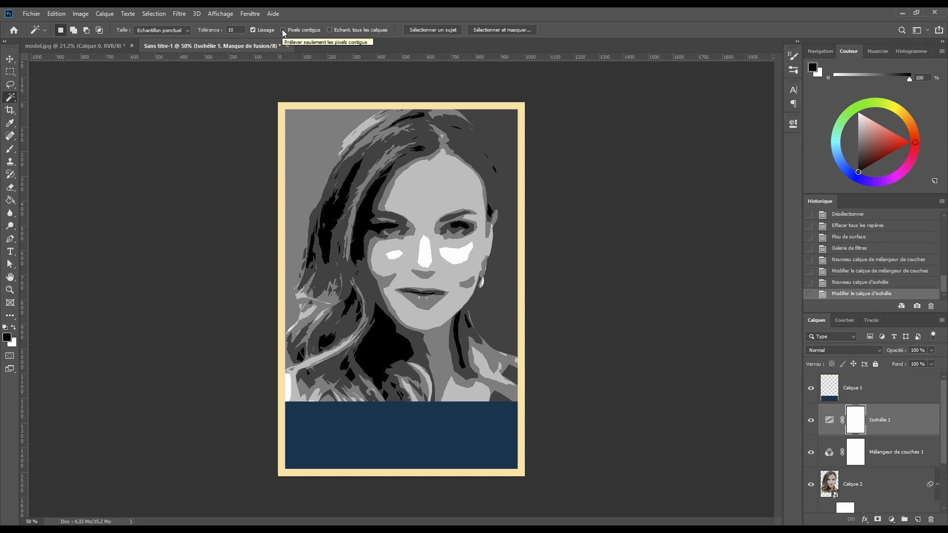
left_click(422, 193)
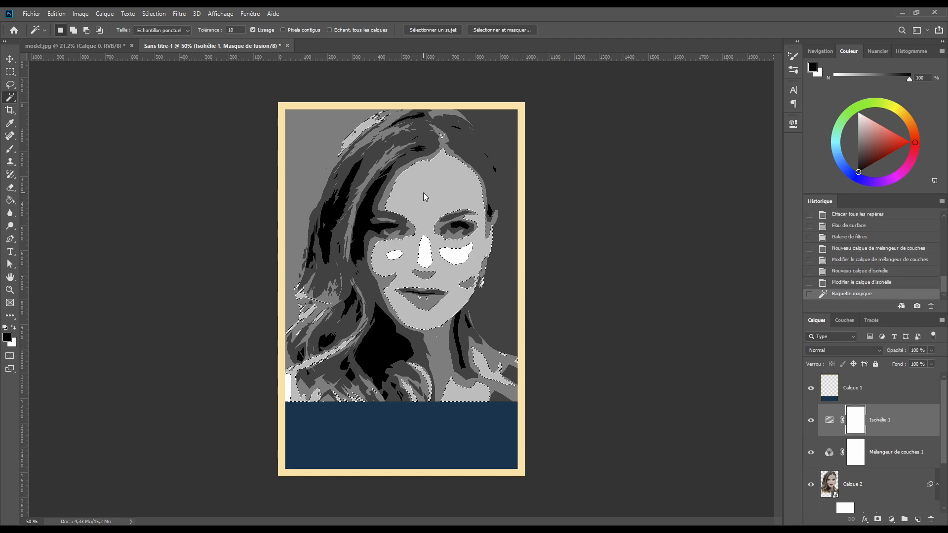
left_click(165, 13)
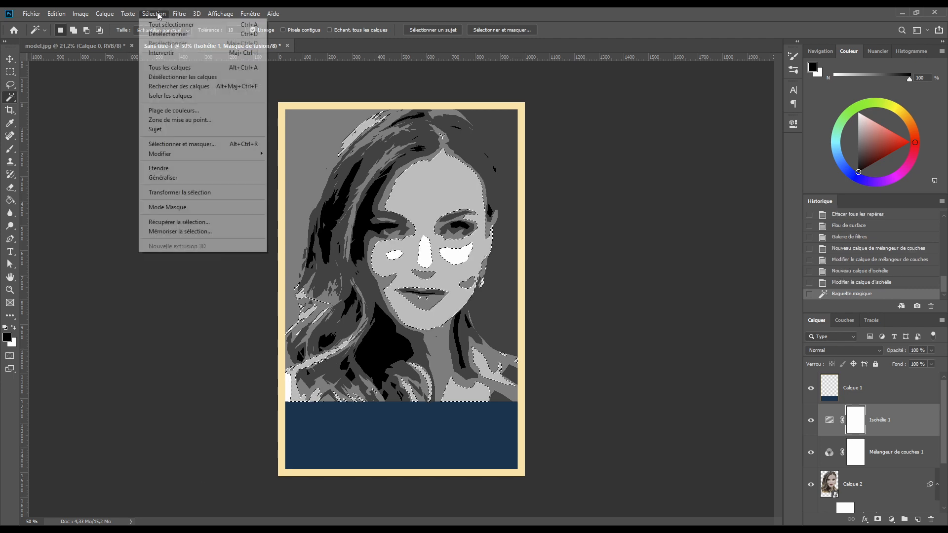
left_click(168, 232)
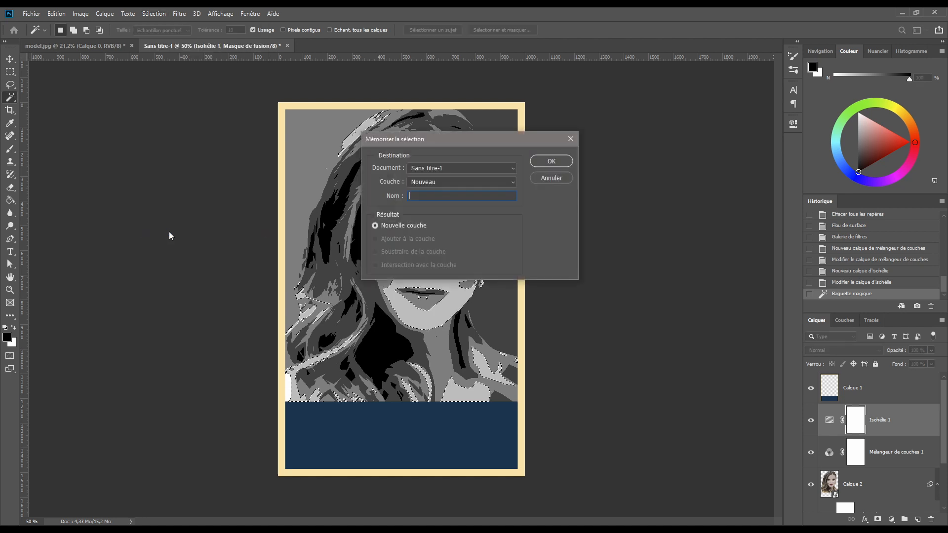
left_click(549, 163)
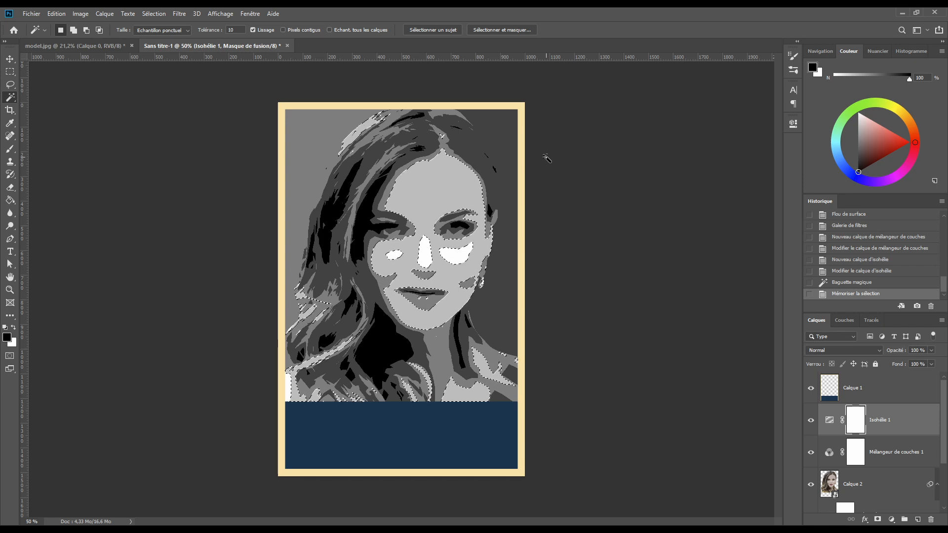
key("ctrl+d")
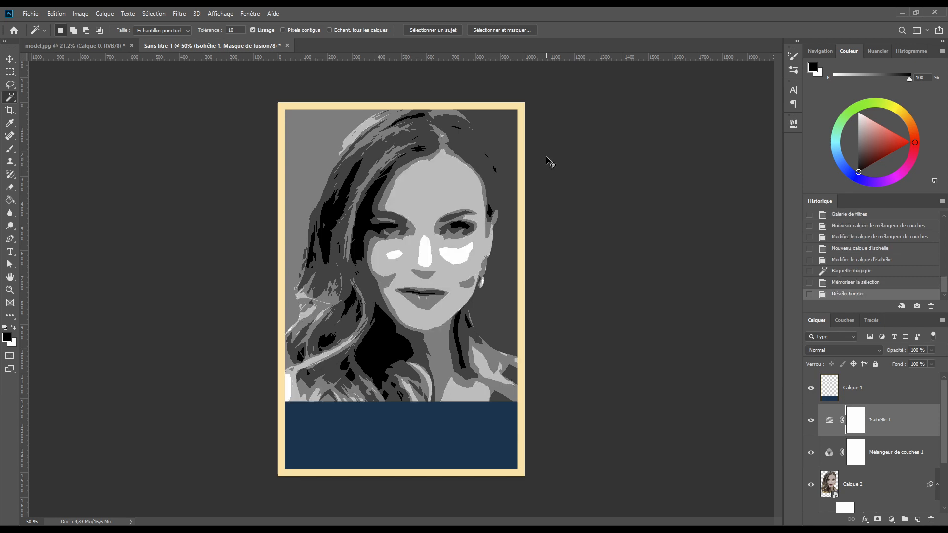
- Add a Gradient Map (Courbe de transfert de dégradé) adjustment layer above the posterize layer and set the 0% colour stop to 00324D
left_click(892, 519)
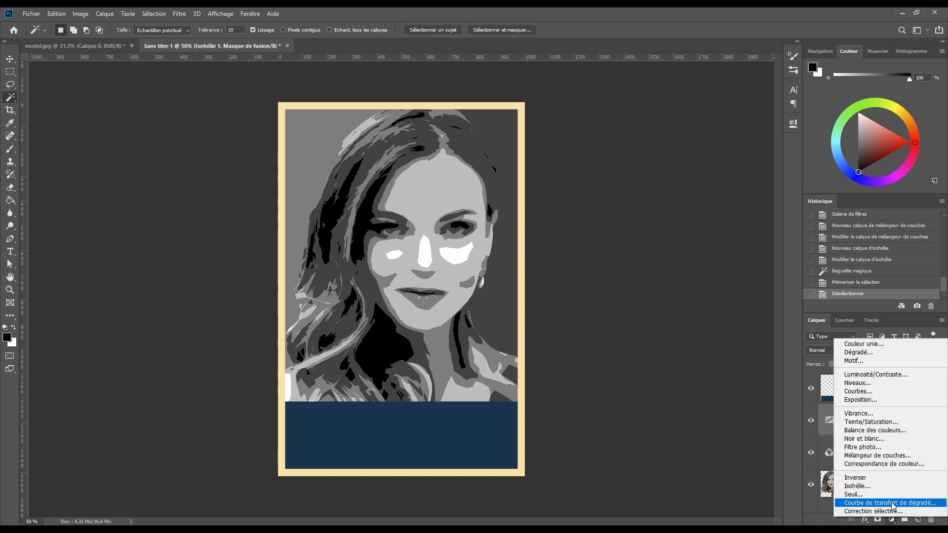
left_click(892, 503)
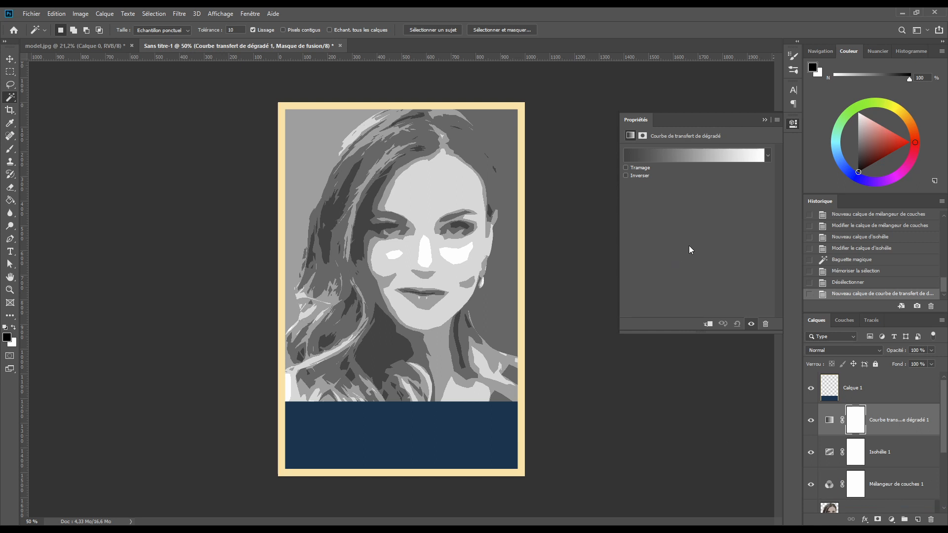
left_click(695, 154)
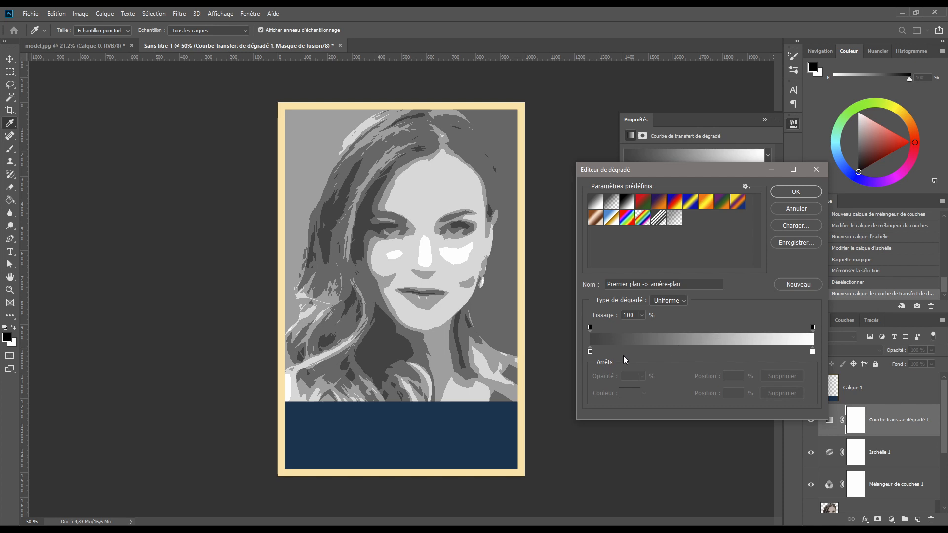
left_click(590, 351)
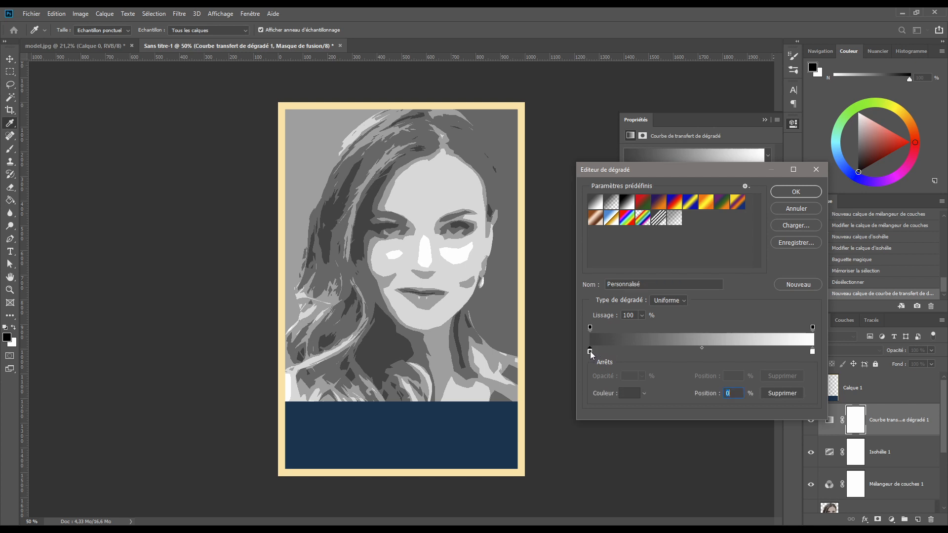
left_click(628, 394)
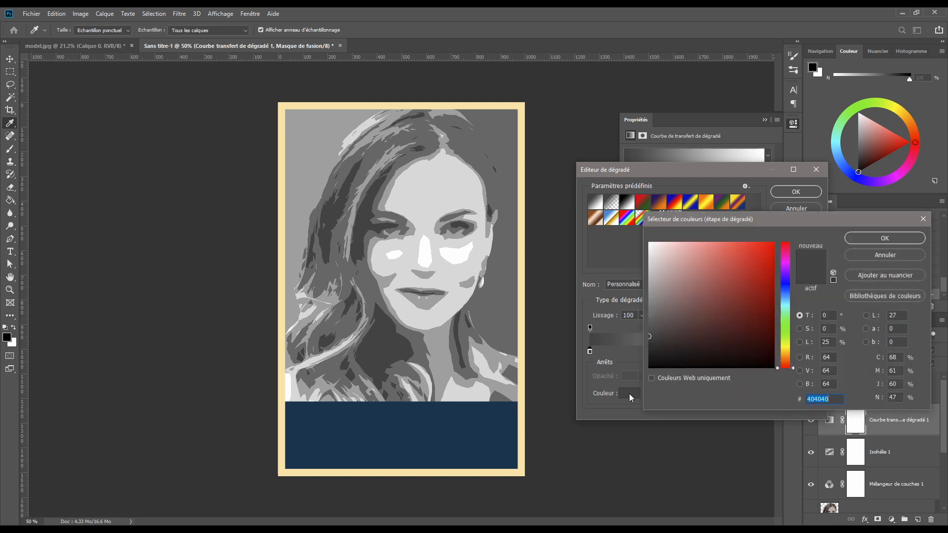
type("00")
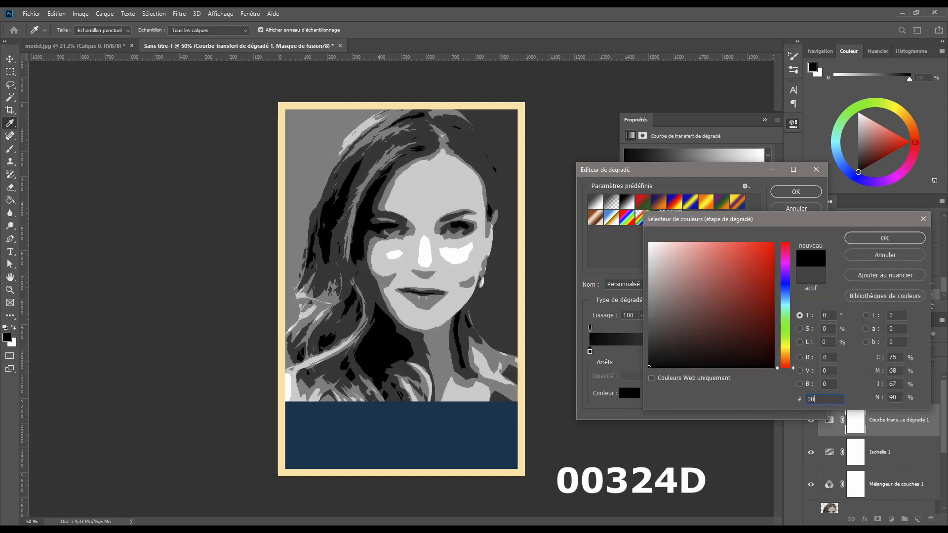
type("324d")
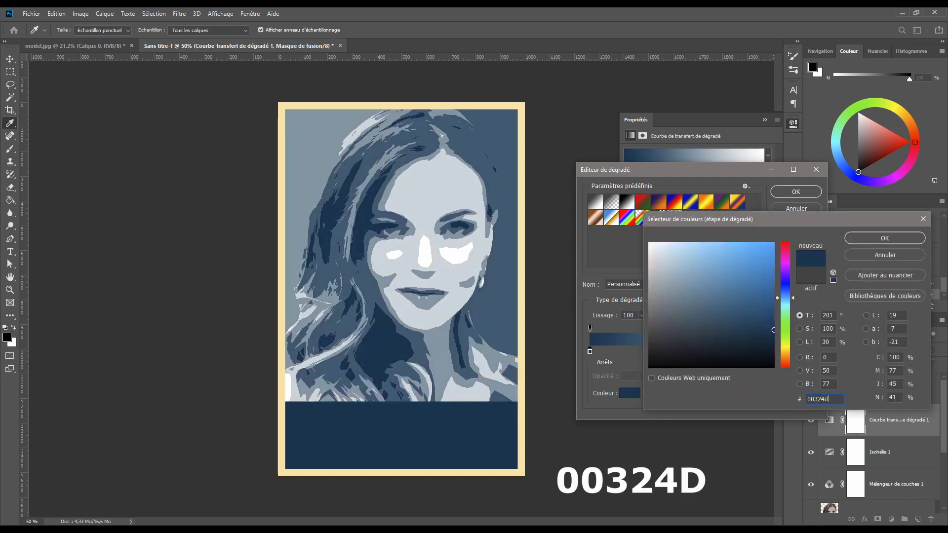
left_click(877, 237)
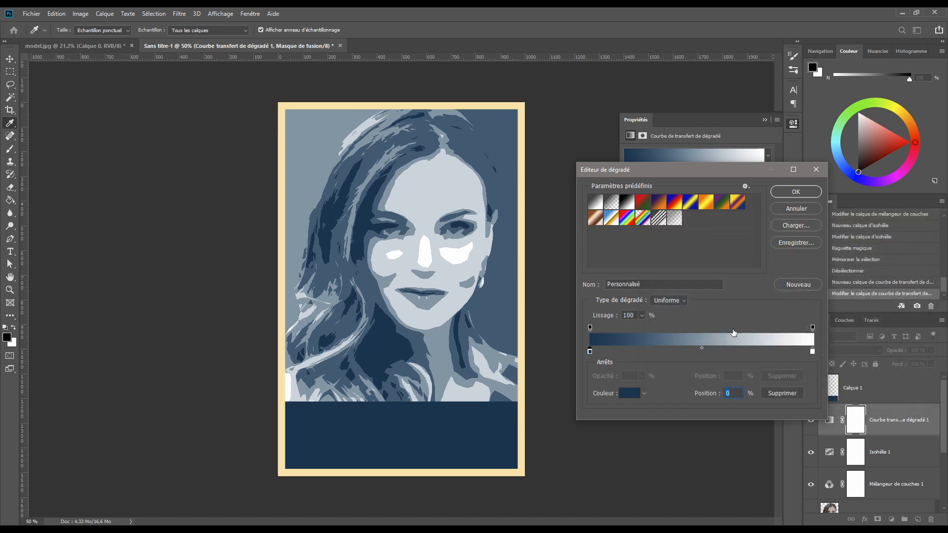
- Add a gradient colour stop at position 25% and set its colour to E01825
left_click(646, 351)
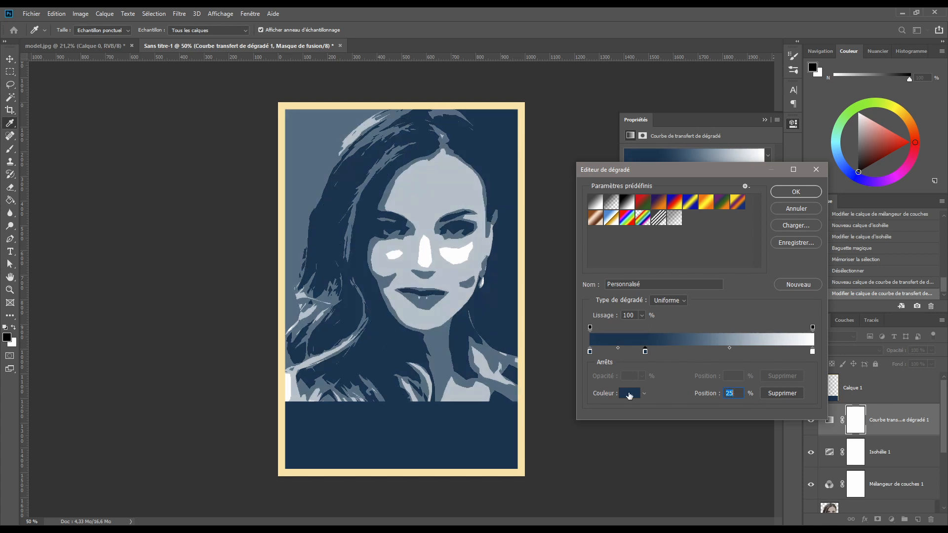
left_click(629, 393)
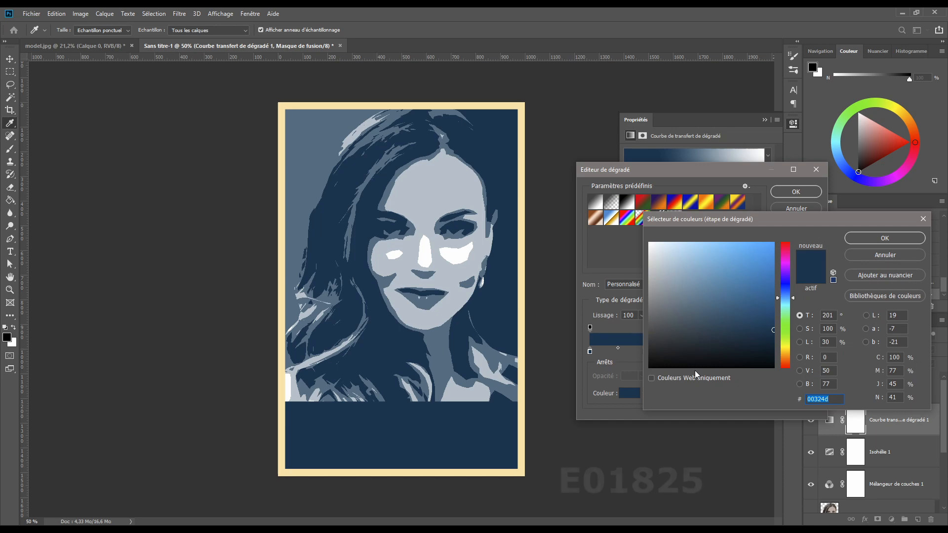
type("e01825")
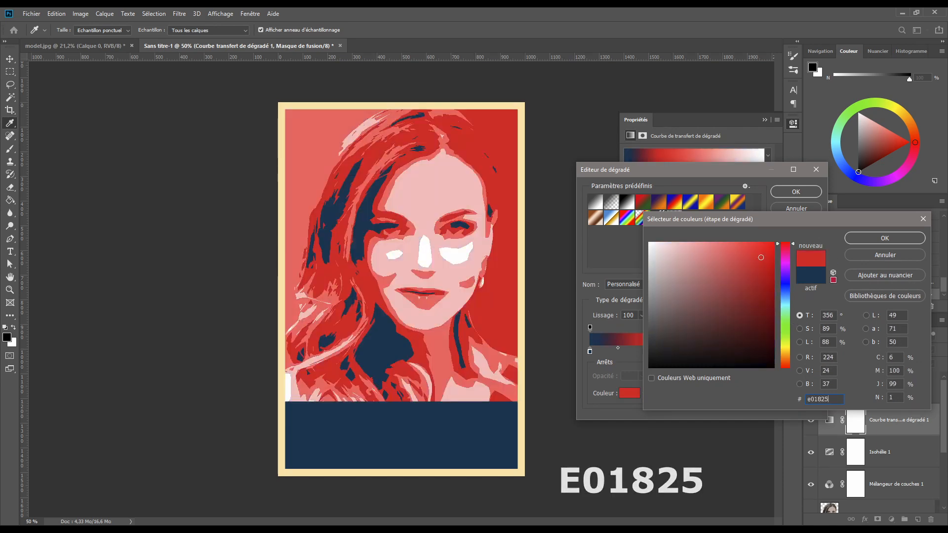
left_click(884, 238)
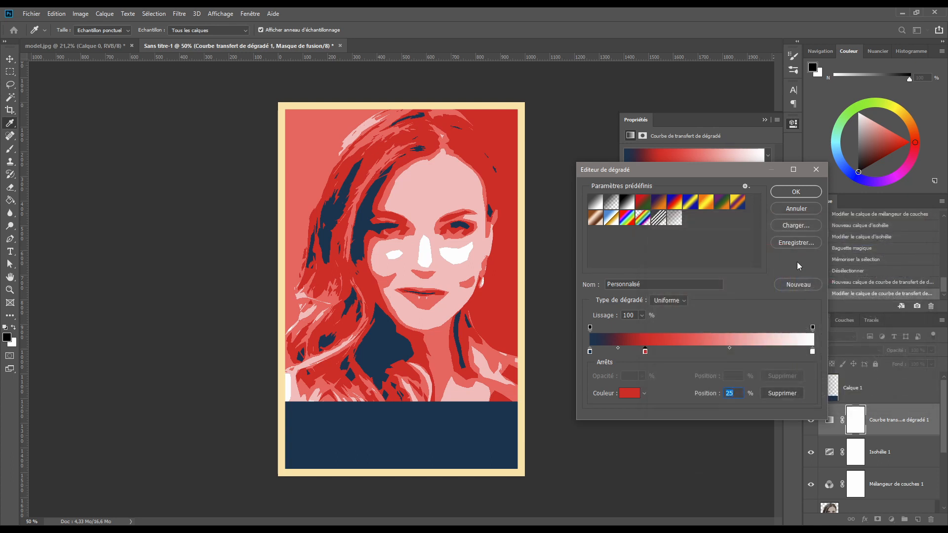
- Add a gradient colour stop at position 50% and set its colour to 7498A4
left_click(702, 351)
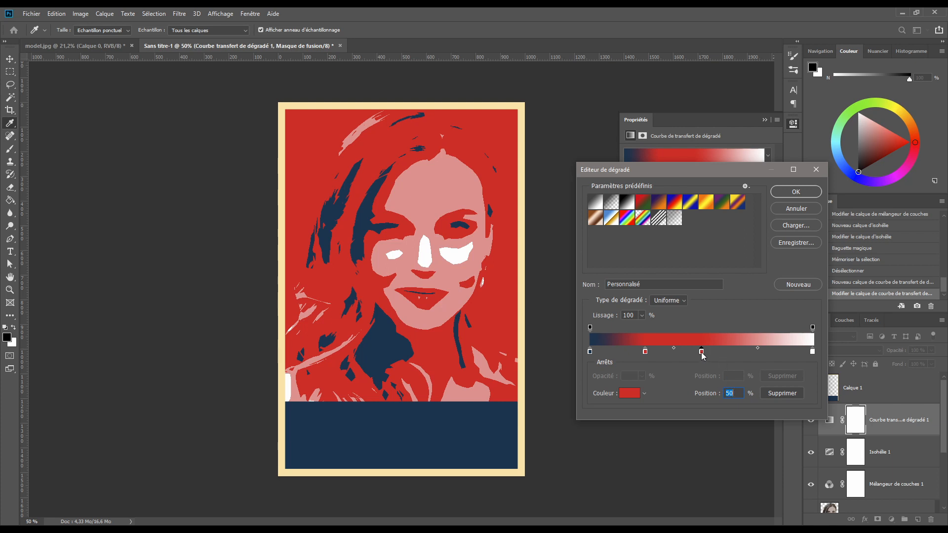
left_click(633, 395)
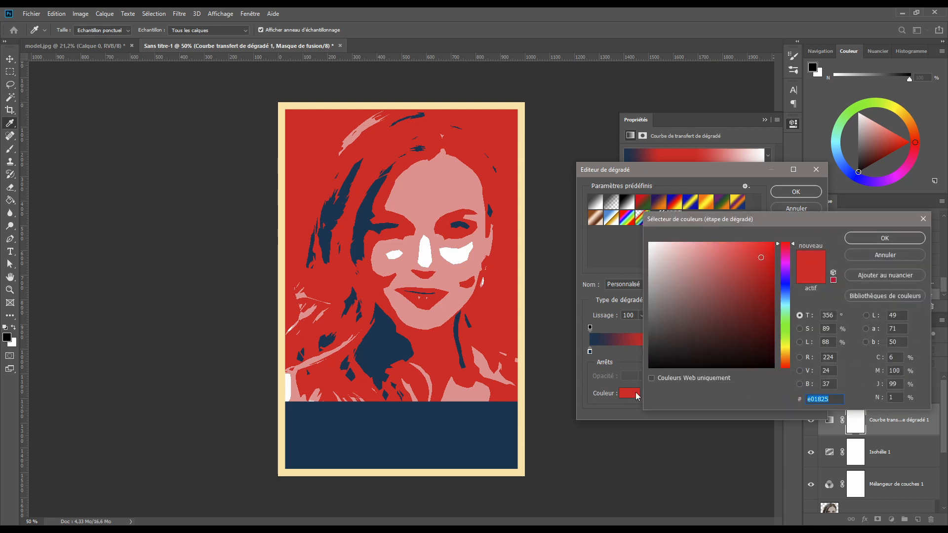
type("7498")
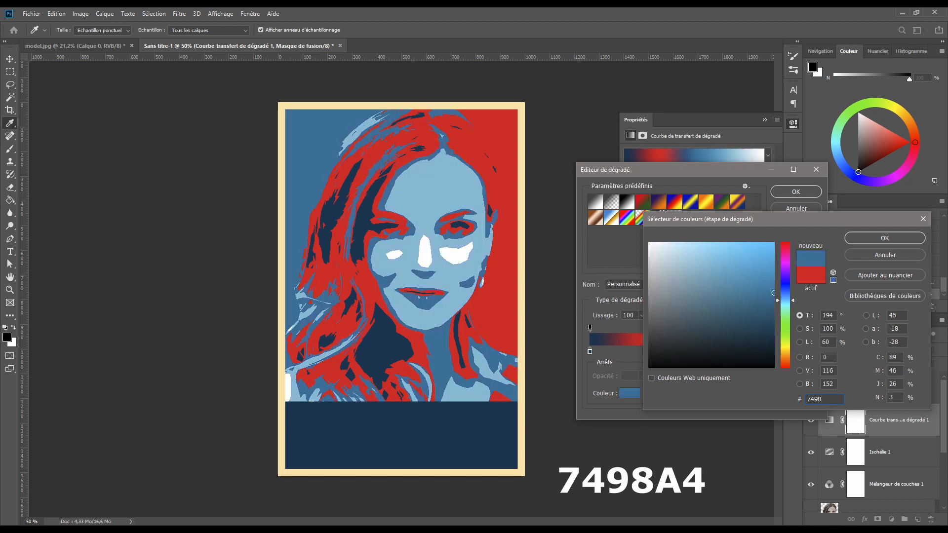
type("A4")
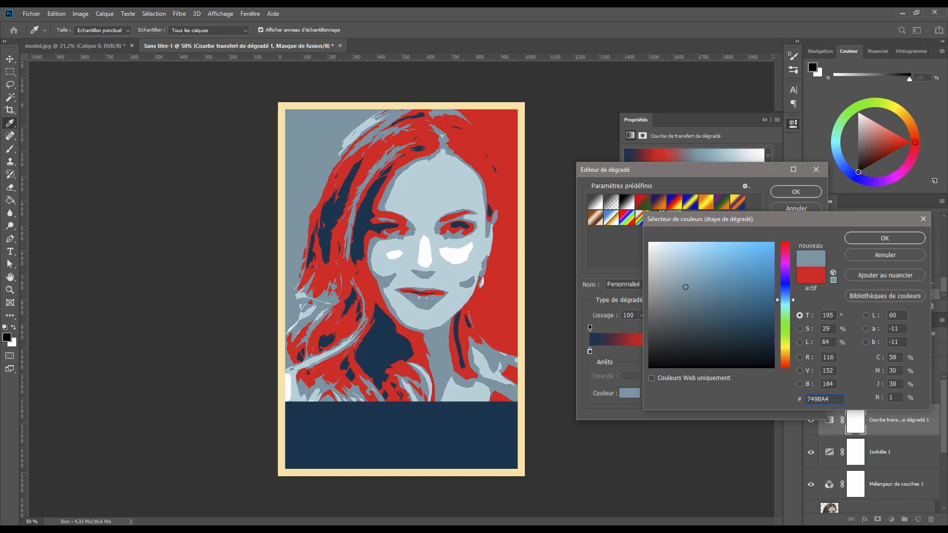
left_click(877, 239)
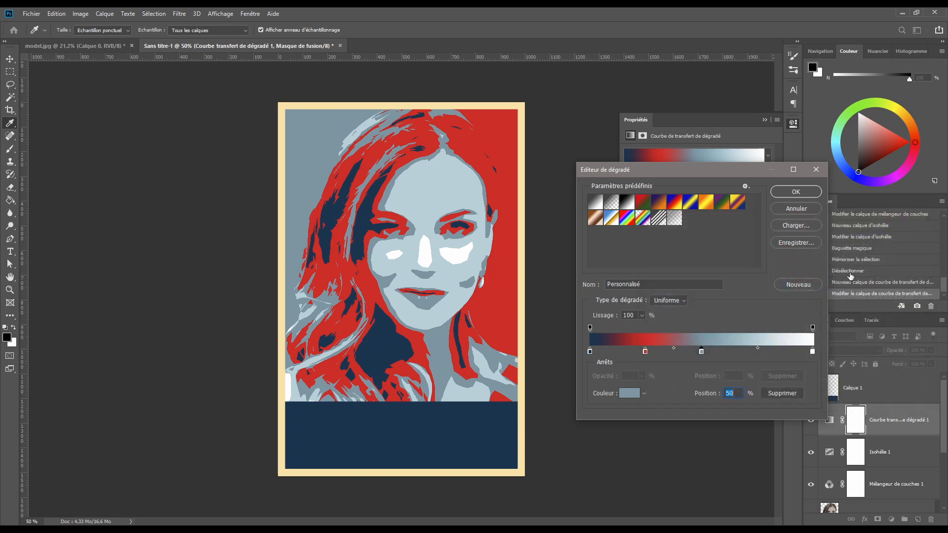
- Set the gradient's 100% colour stop to FDE5A9
left_click(813, 351)
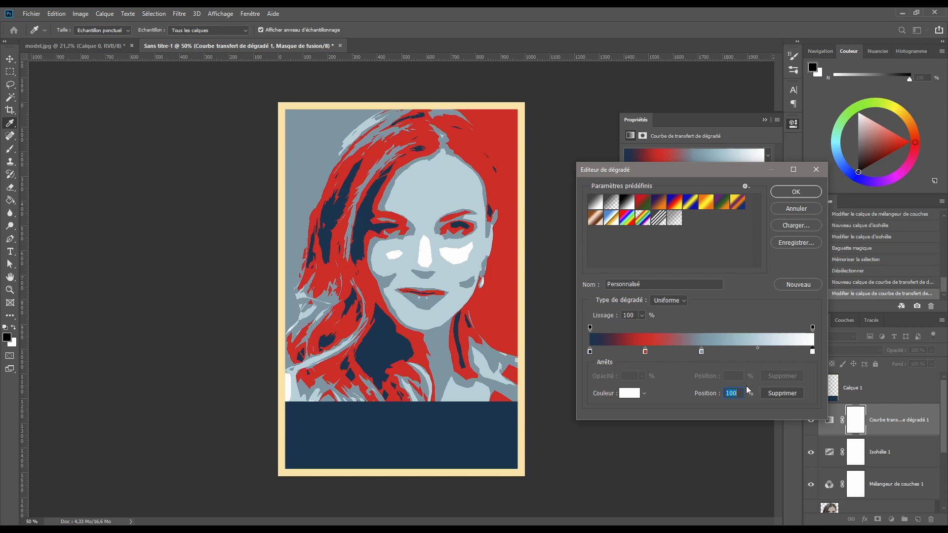
left_click(630, 394)
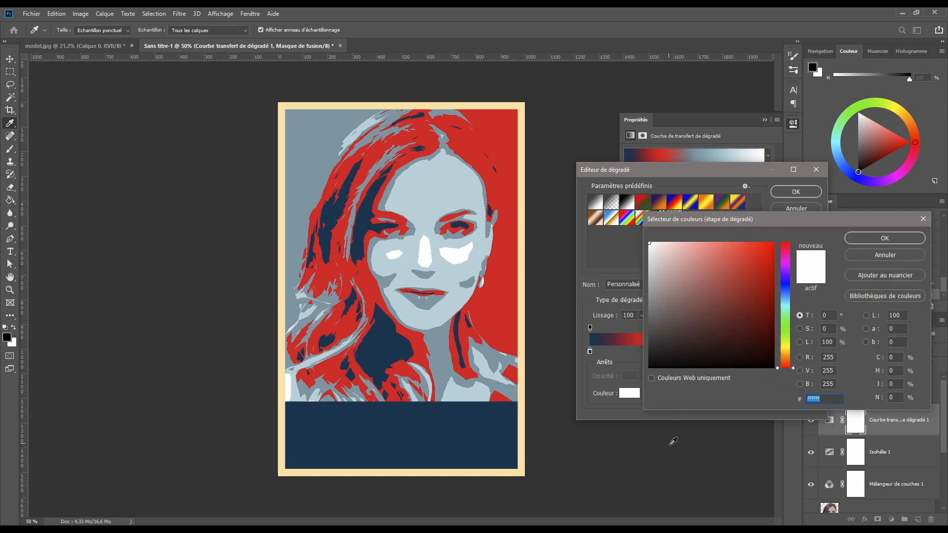
type("fd")
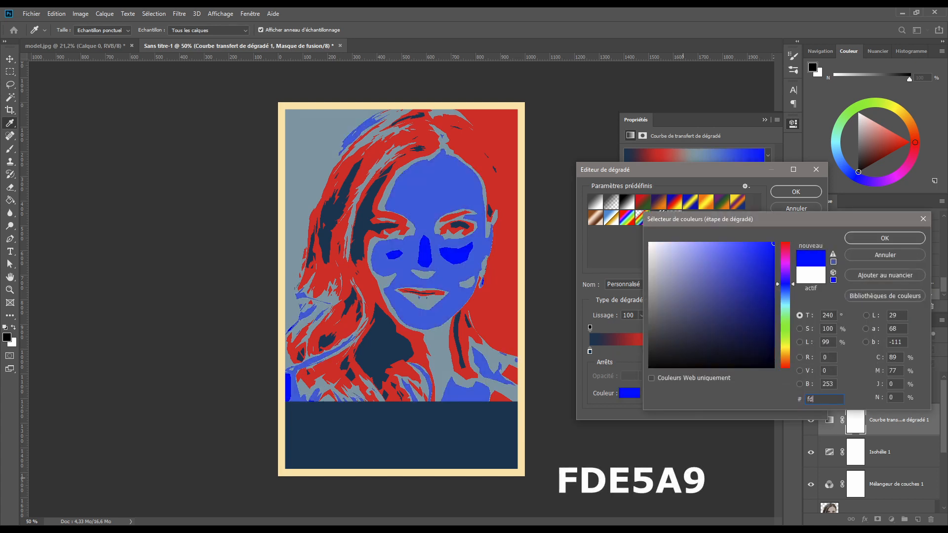
type("e5a9")
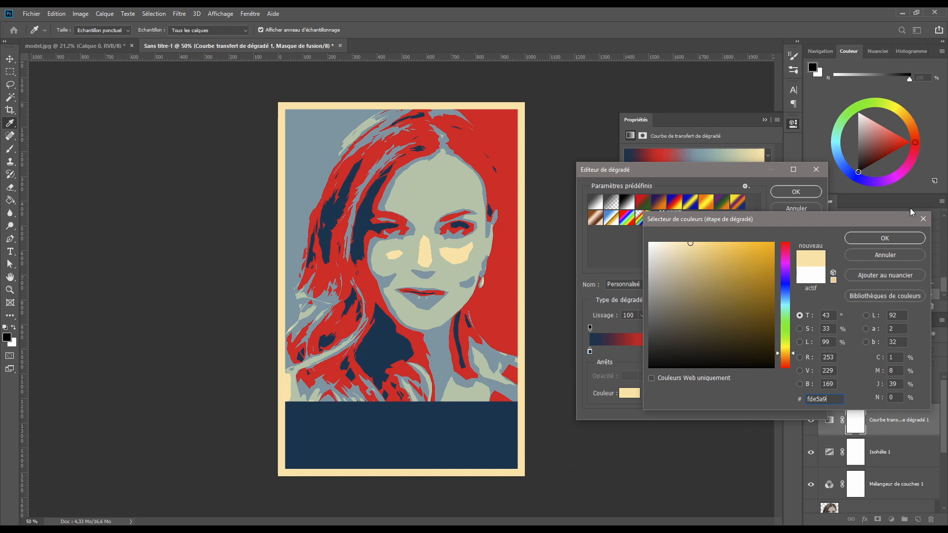
left_click(888, 238)
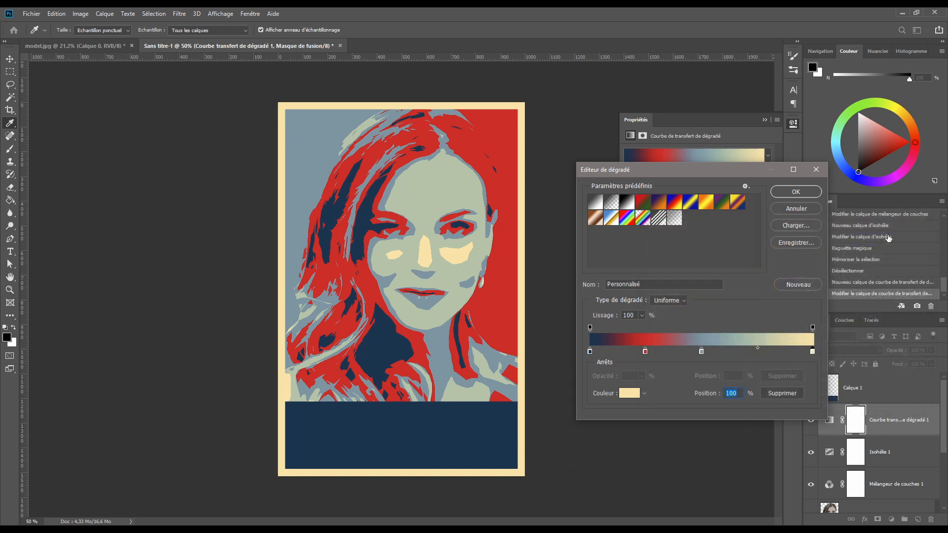
- Move the cream colour stop to about 75%, add a matching cream stop at 100%, and apply the gradient
left_click_drag(811, 351, 797, 352)
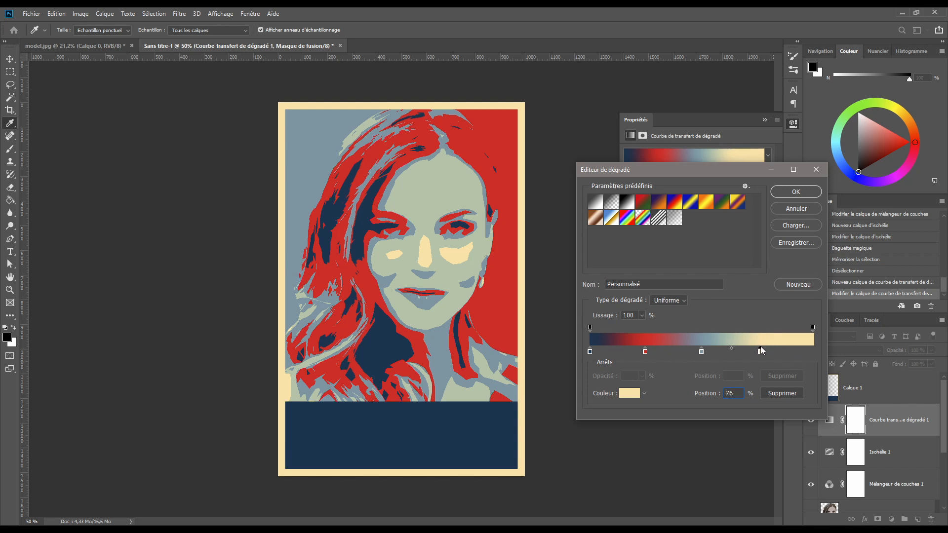
left_click(813, 351)
left_click(813, 351)
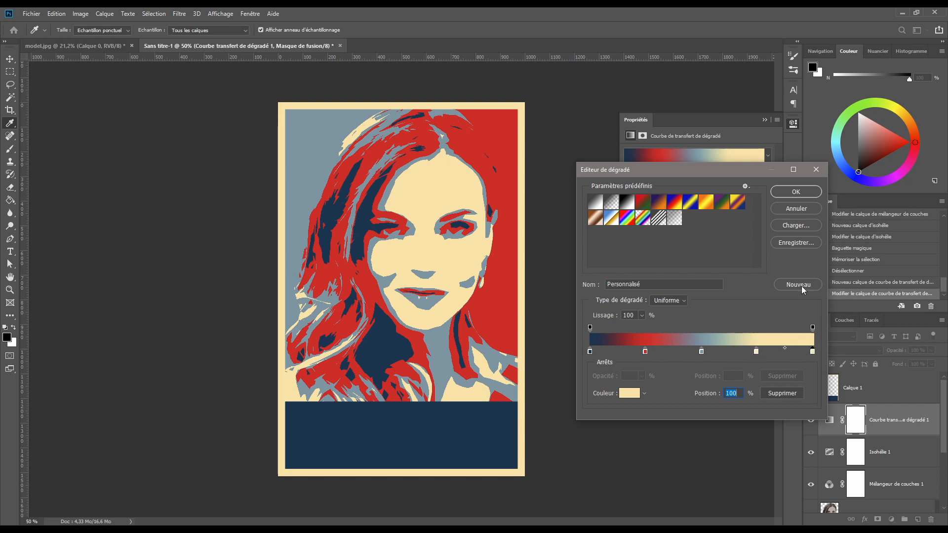
left_click(797, 193)
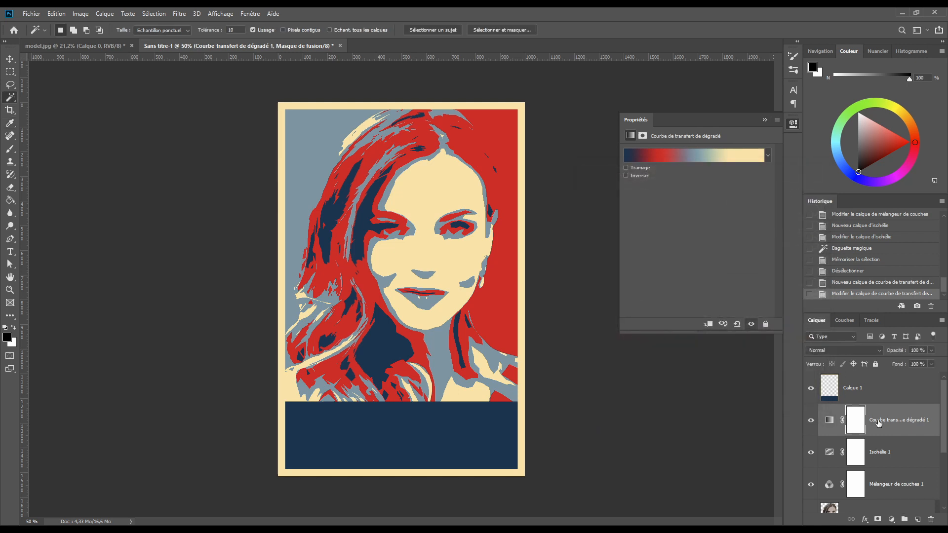
- Group the gradient map, posterize and channel mixer adjustment layers and name the group Calques de reglage
left_click(900, 451, "shift")
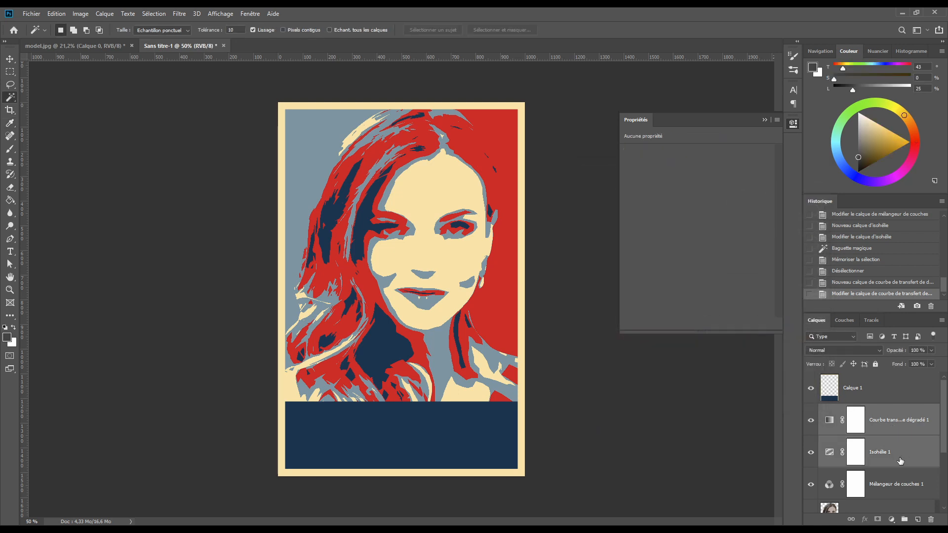
left_click(903, 487, "shift")
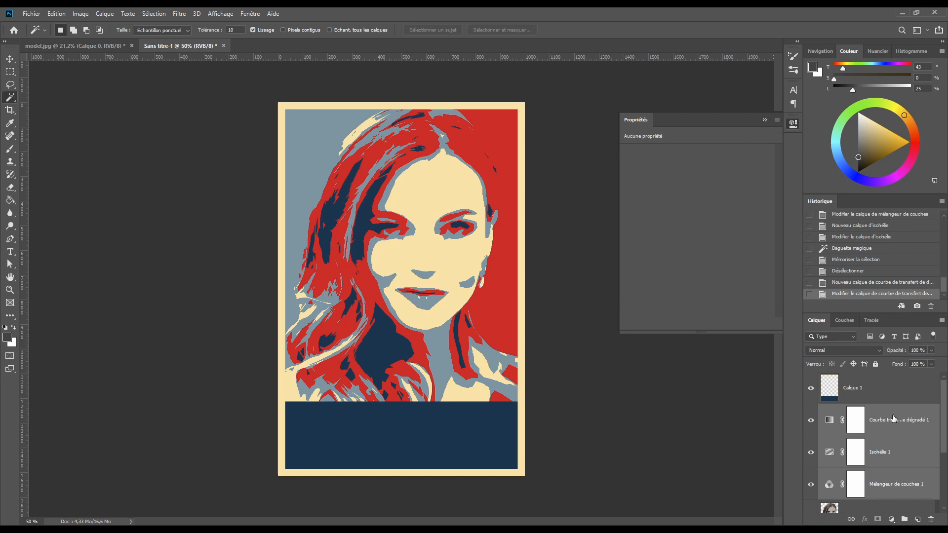
key("ctrl+g")
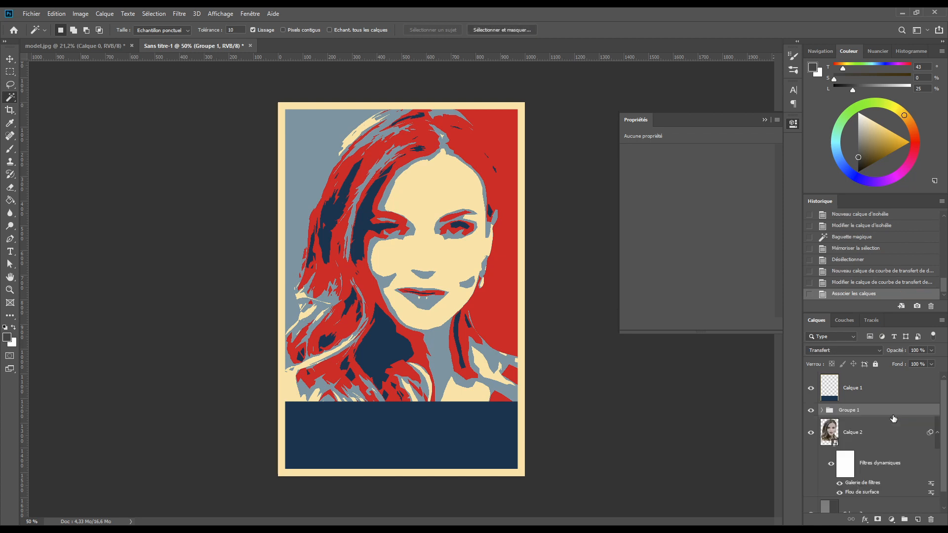
double_click(849, 410)
type("Calques de reclage")
key("Return")
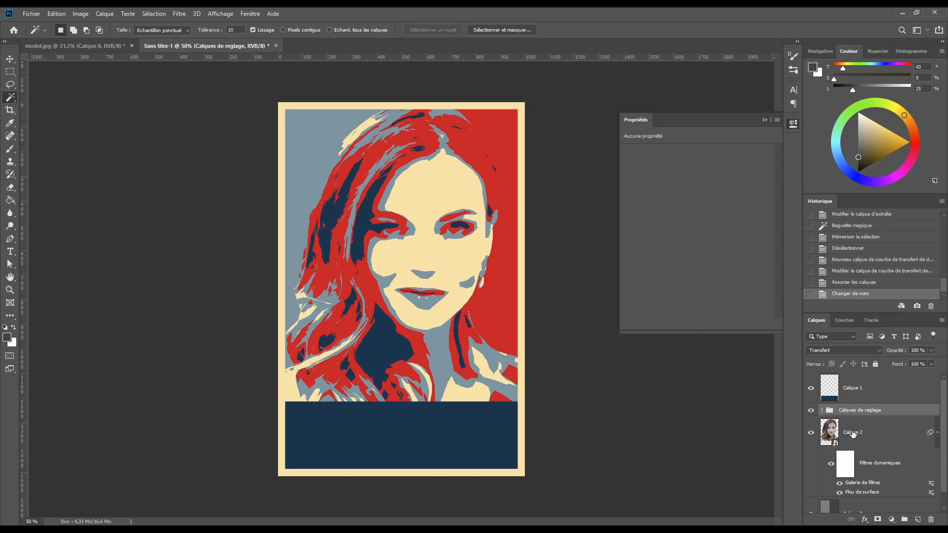
- Add a new layer directly above the portrait (Calque 2) and fill it with a neutral grey of 50% brightness using the Paint Bucket
left_click(850, 426)
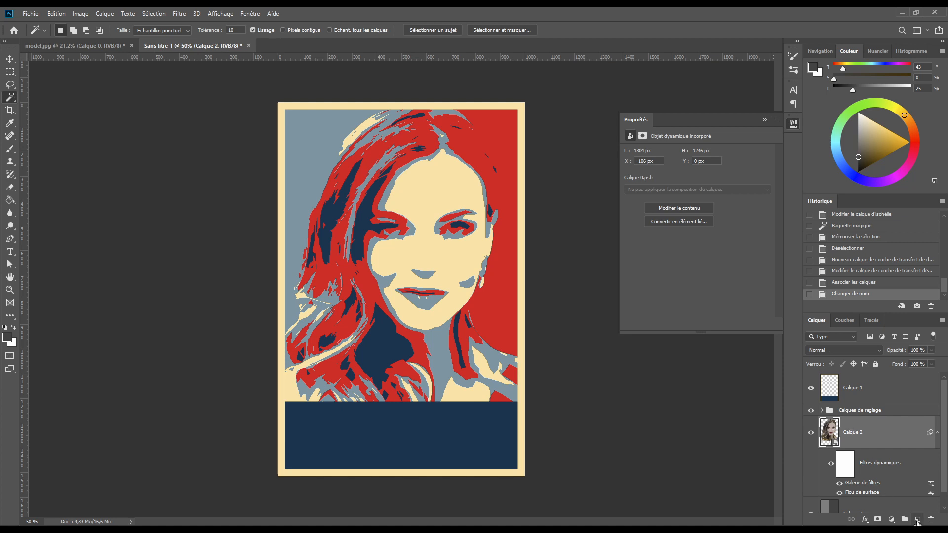
left_click(917, 520)
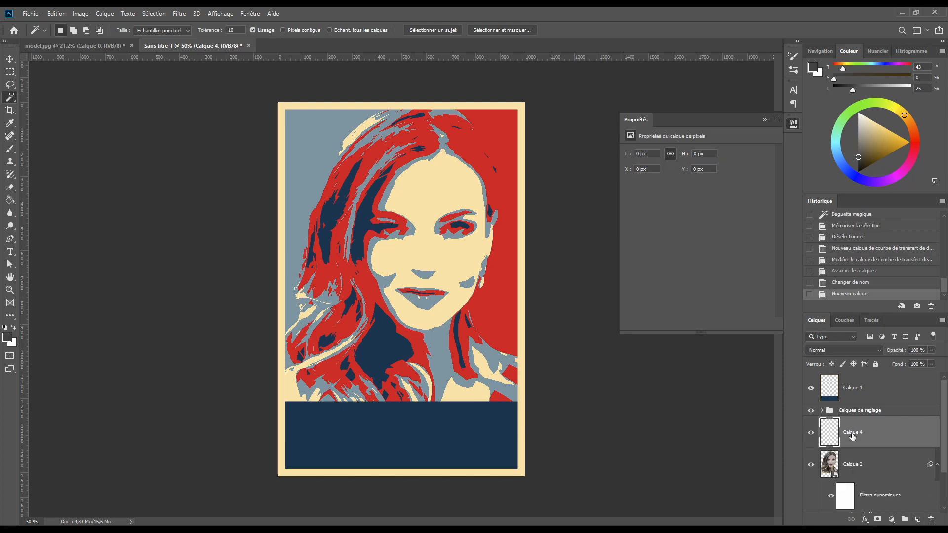
left_click(7, 337)
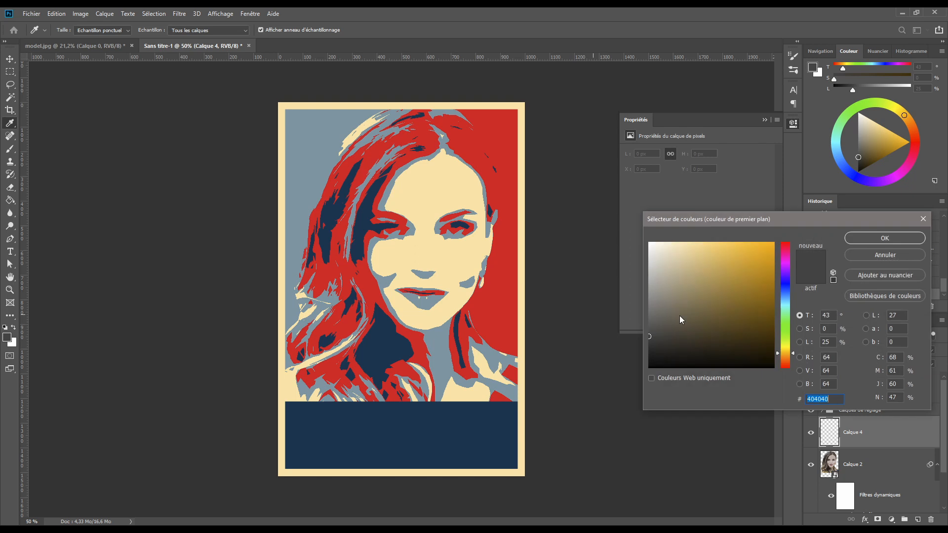
double_click(830, 340)
type("50")
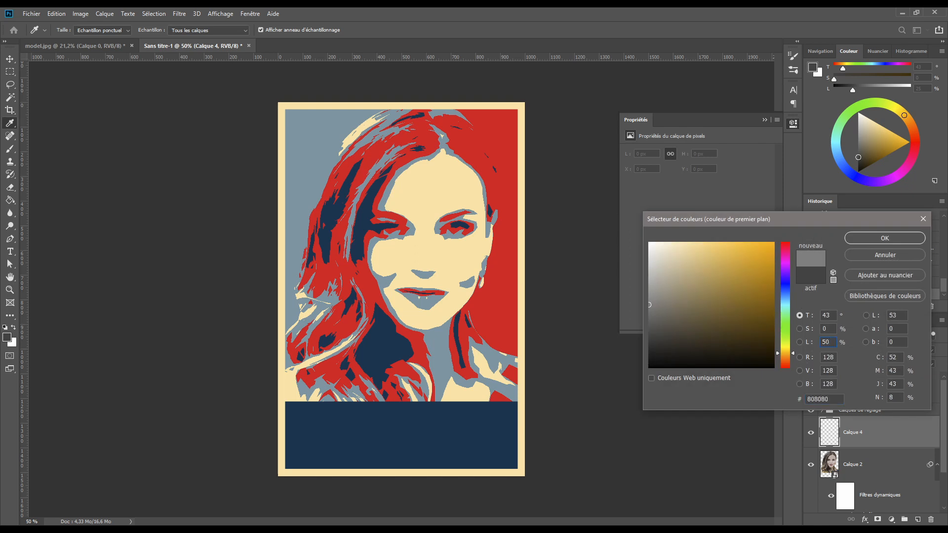
key("Return")
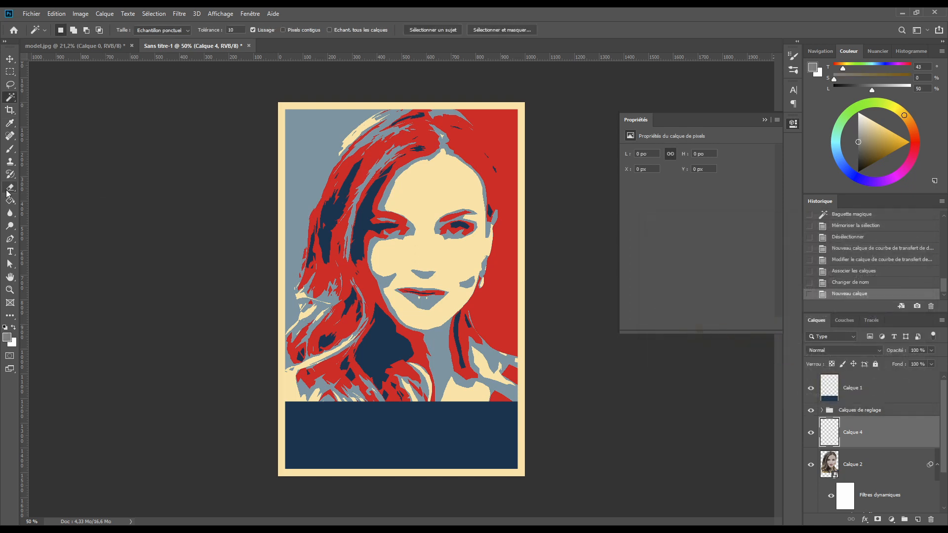
left_click(9, 200)
left_click(299, 150)
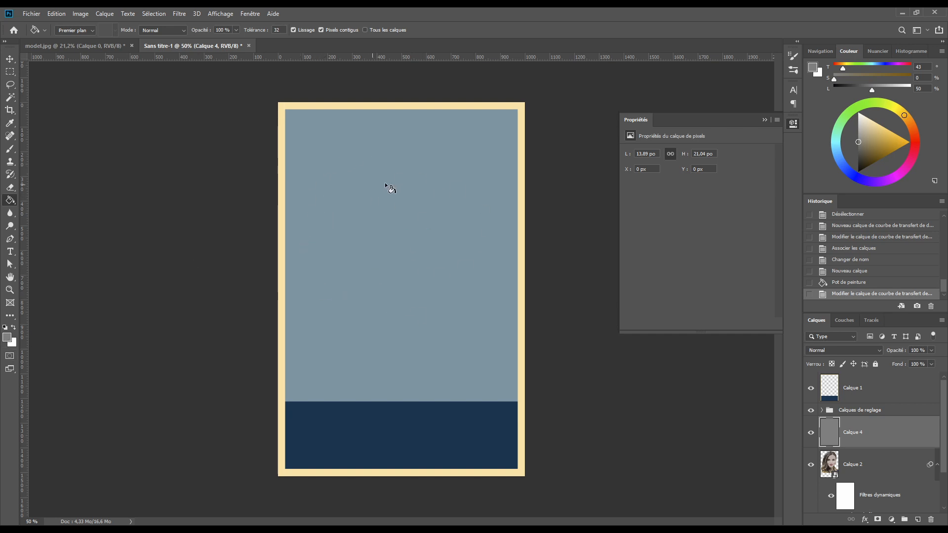
- Inspect the 50% colour stop in the grouped gradient map's editor, close it without changes and reselect the grey layer
left_click(822, 410)
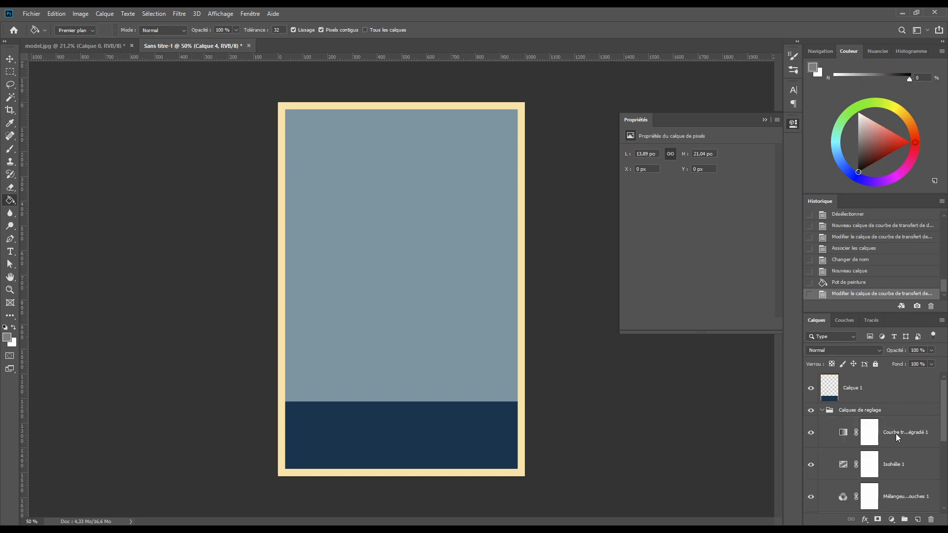
double_click(896, 433)
left_click(682, 160)
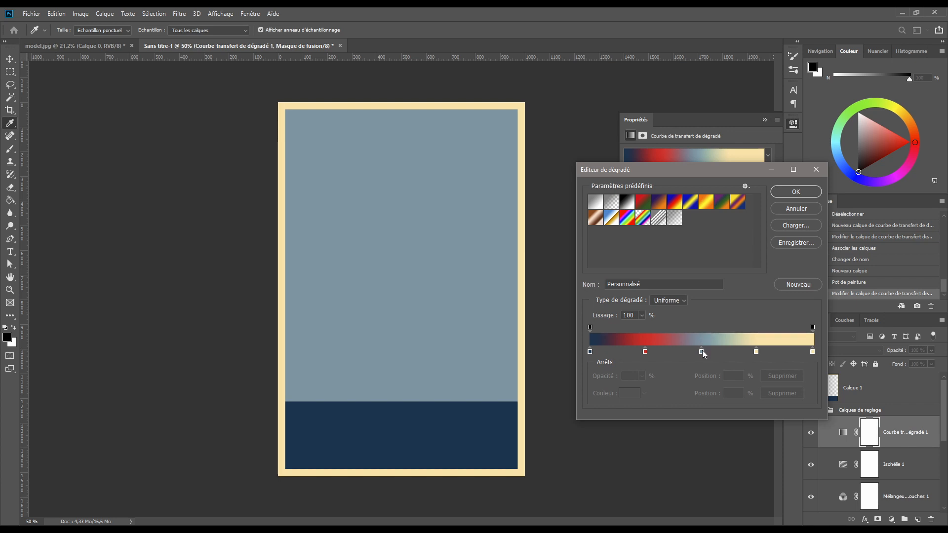
left_click(788, 208)
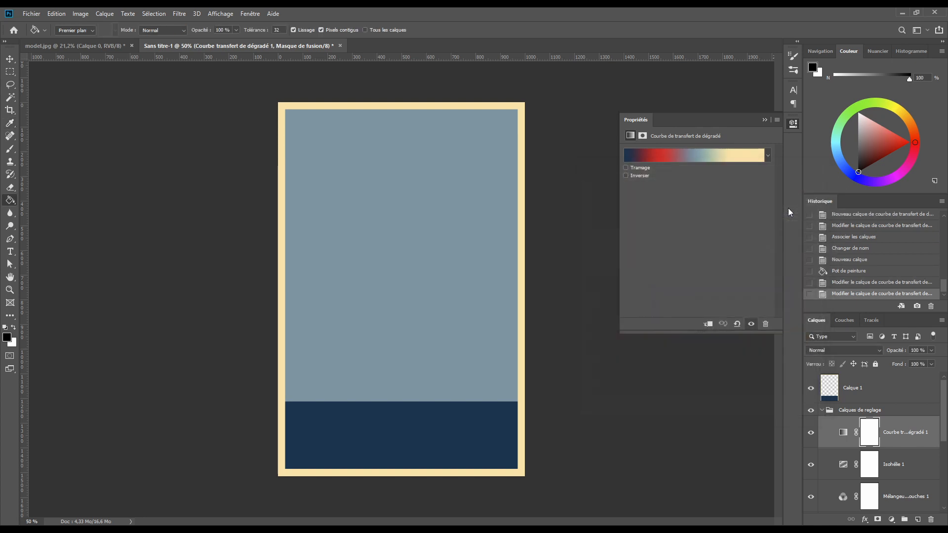
left_click(764, 120)
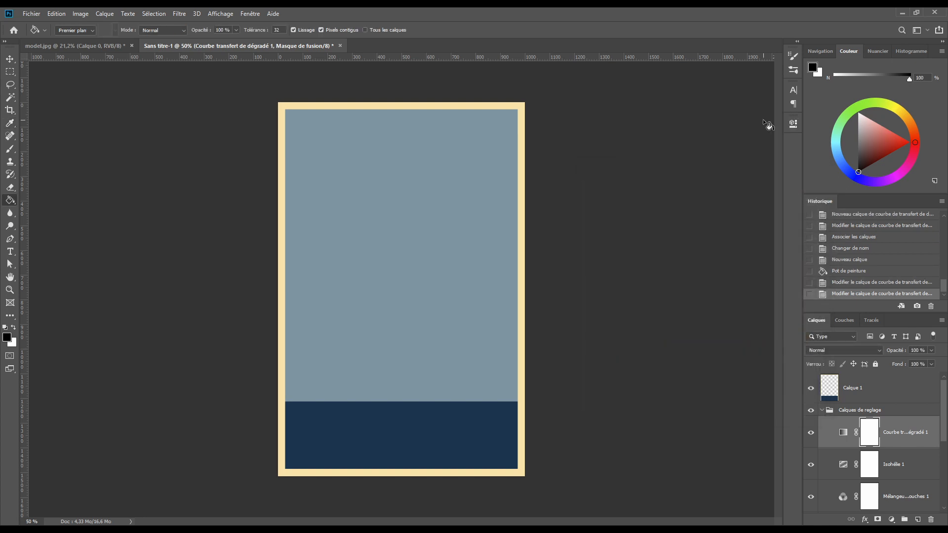
left_click(822, 410)
left_click(826, 437)
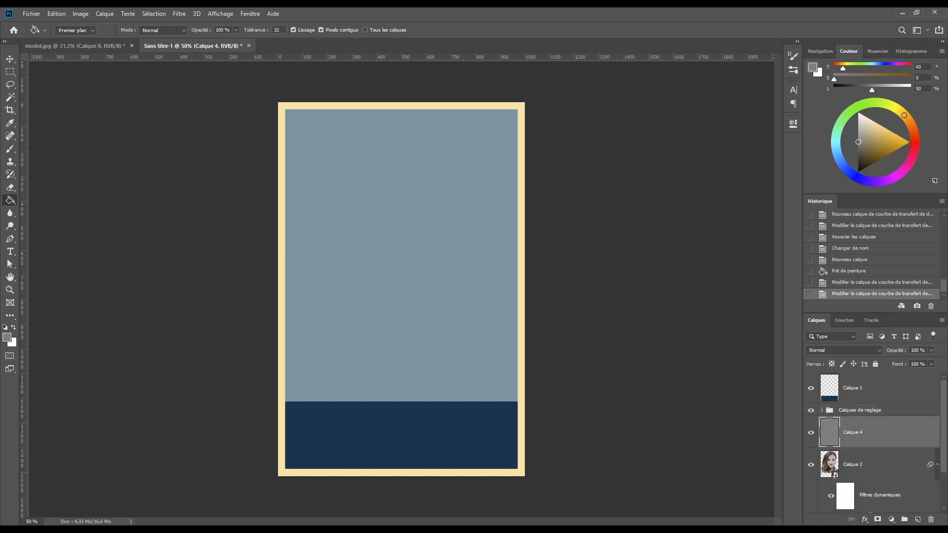
- Apply the Halftone Pattern (Motif de demi-teintes) filter to the grey layer with size 1, contrast 50 and type Segment
left_click(179, 14)
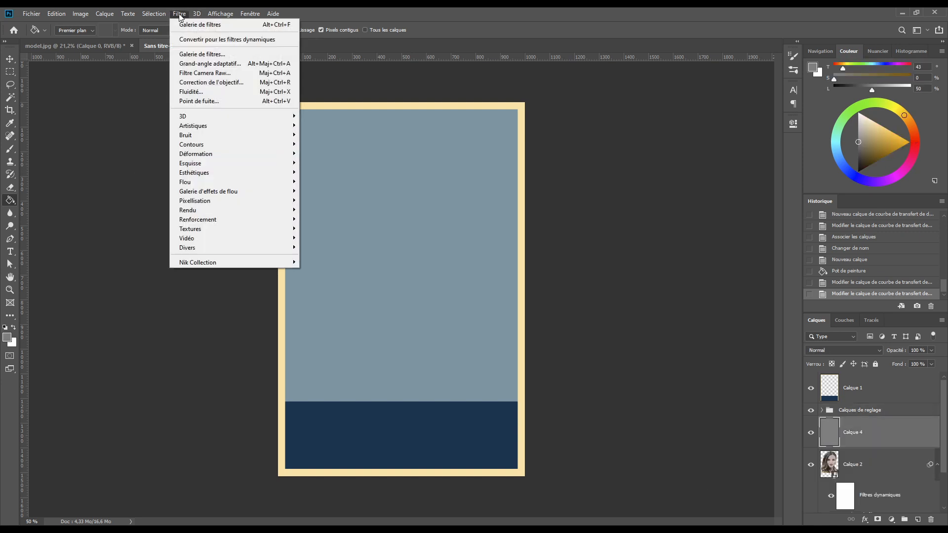
left_click(207, 55)
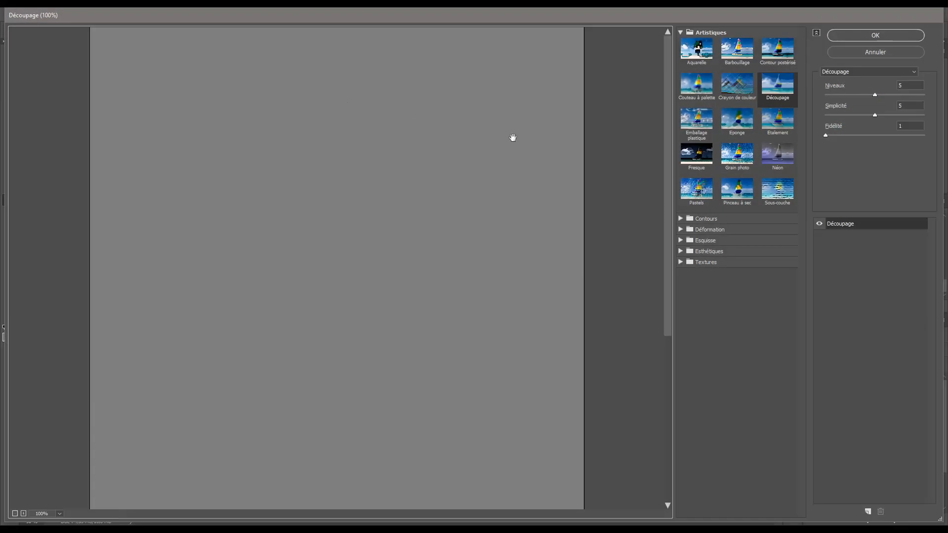
left_click(680, 33)
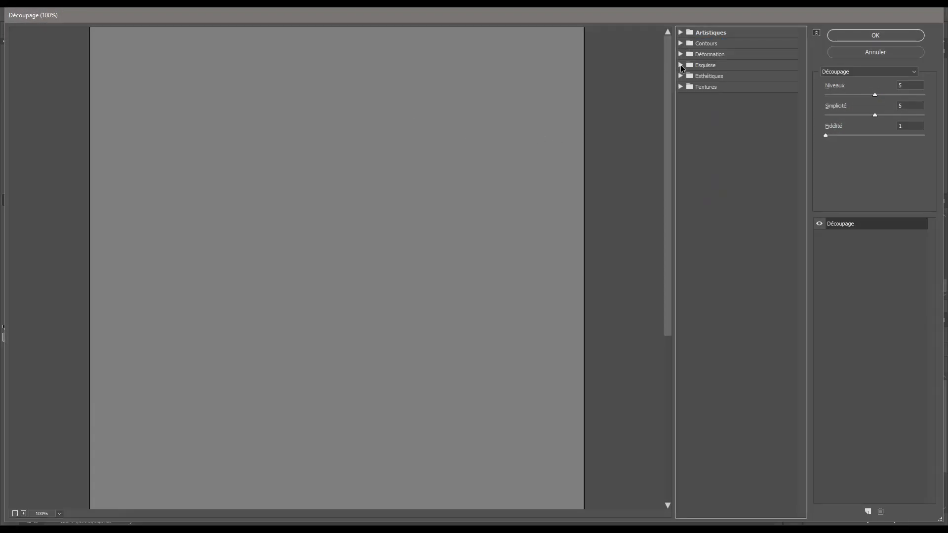
left_click(680, 65)
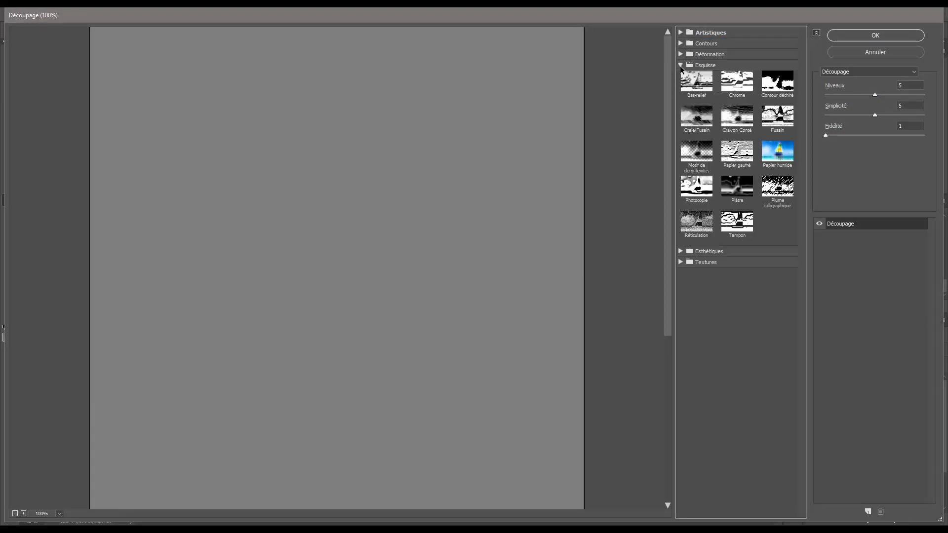
left_click(698, 154)
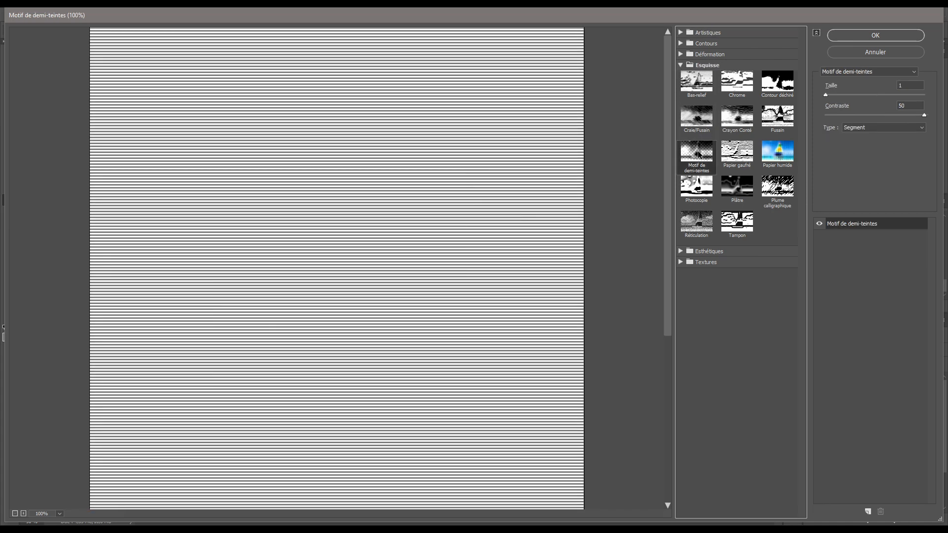
left_click(878, 127)
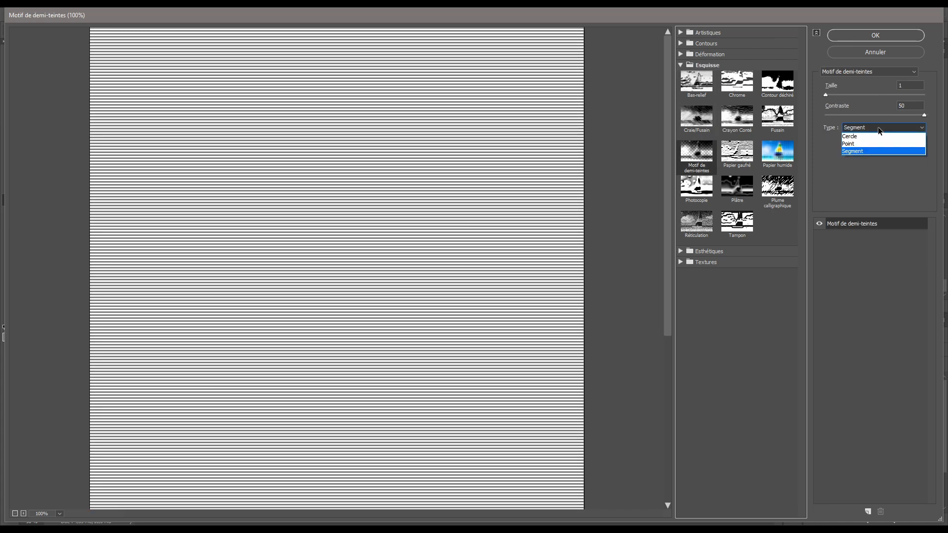
left_click(870, 152)
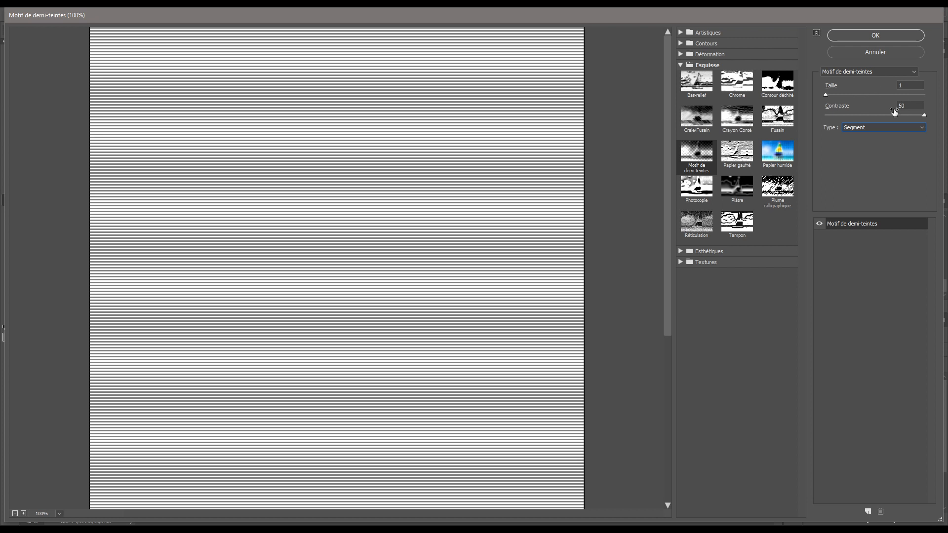
left_click(870, 36)
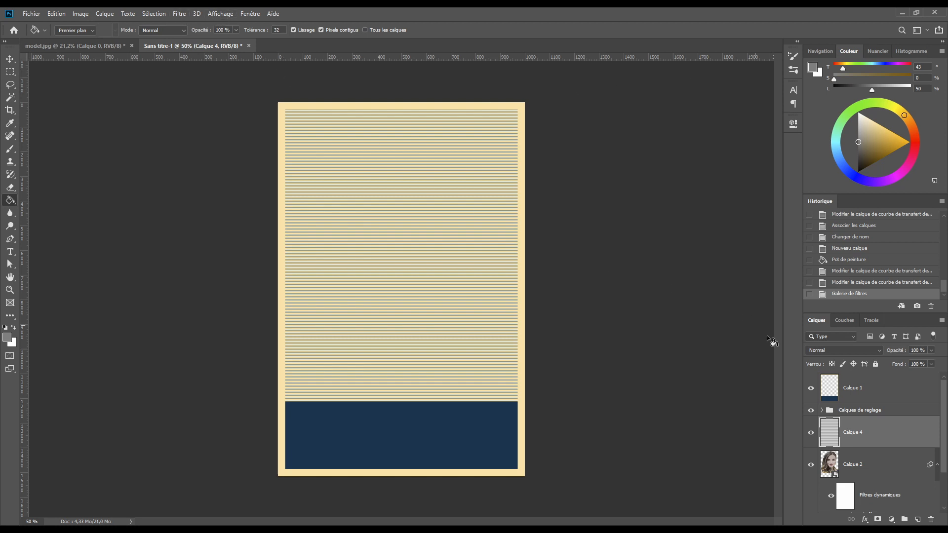
- Load the Alpha 1 channel as a selection and turn it into a layer mask on the line-pattern layer Calque 4
left_click(843, 319)
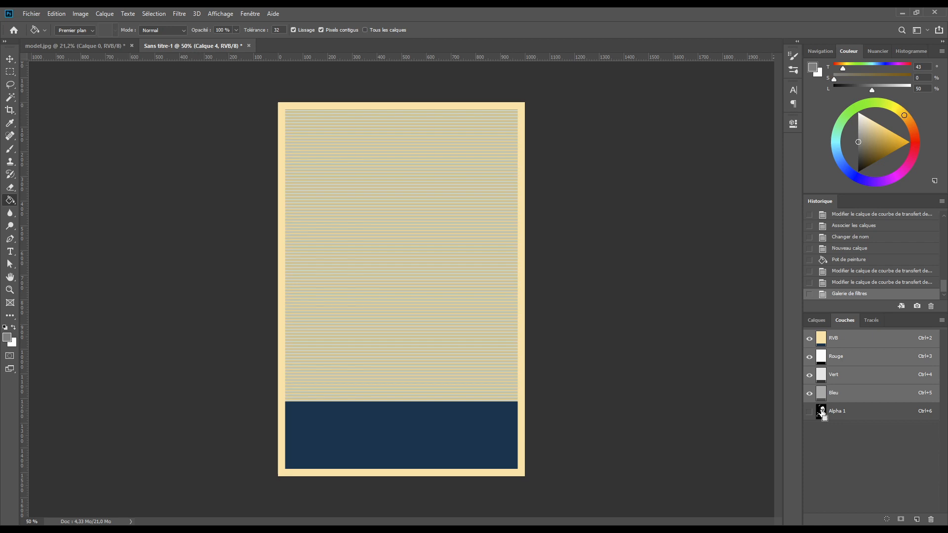
left_click(822, 413, "ctrl")
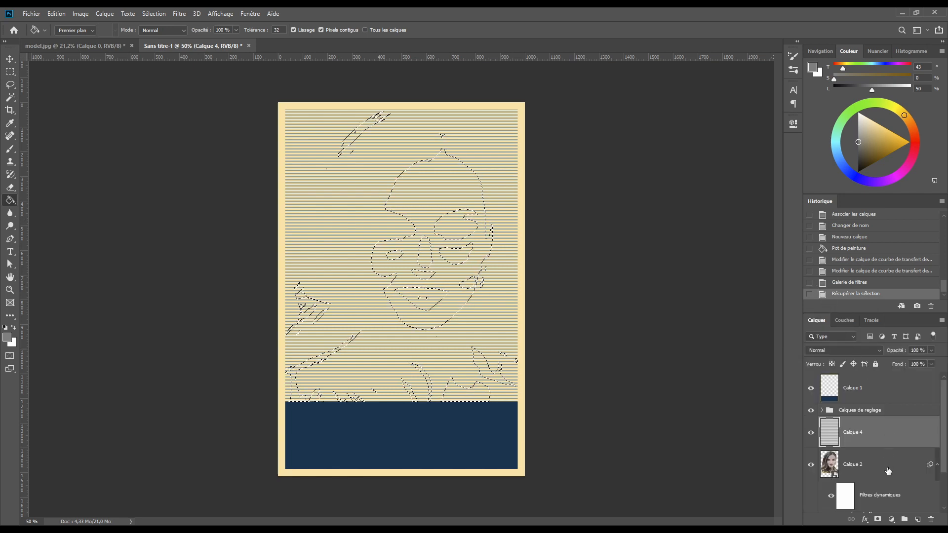
left_click(877, 520)
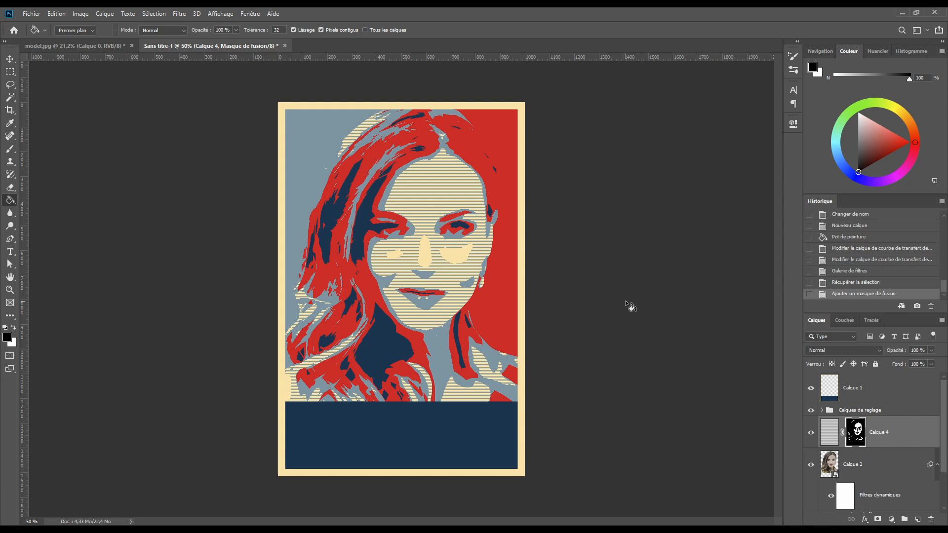
- Select the blue band layer Calque 1 and set the Type tool's text colour to 7497a3
left_click(856, 389)
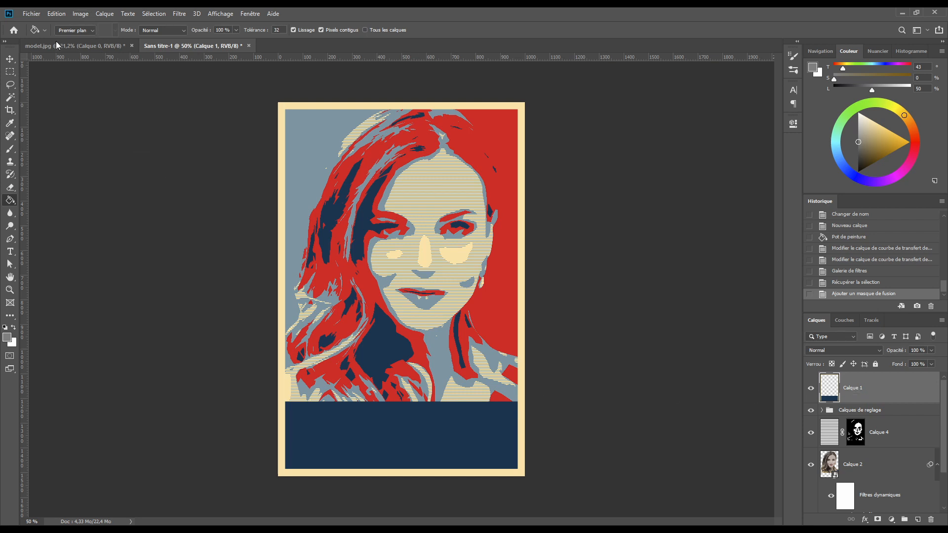
left_click(11, 252)
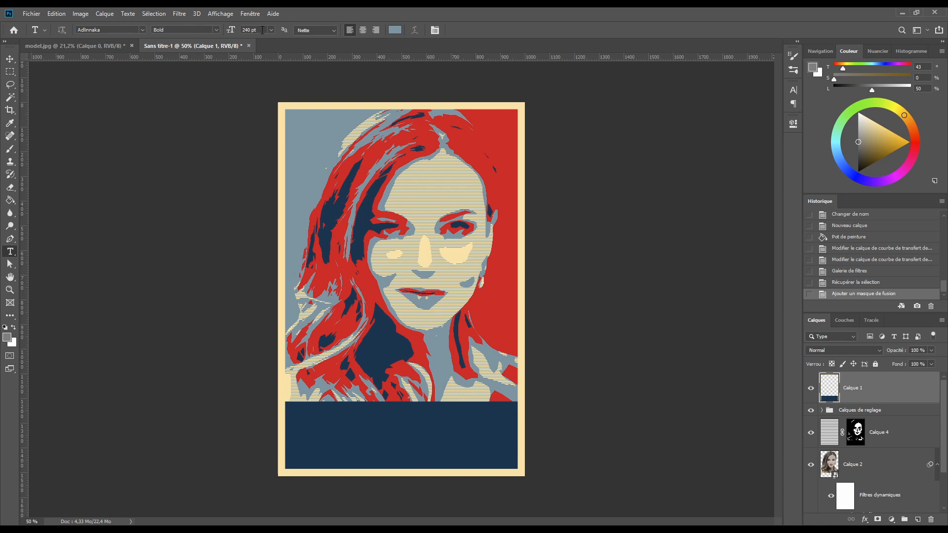
left_click(394, 29)
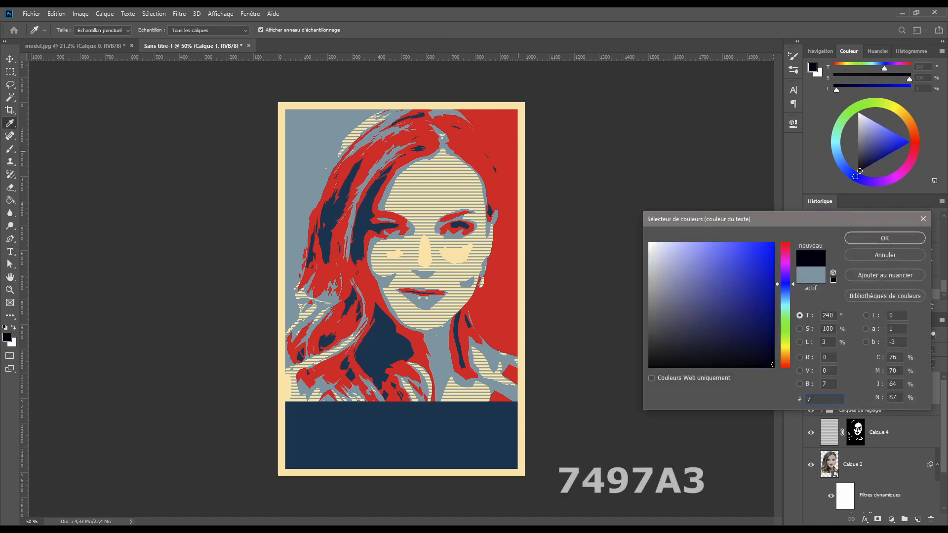
type("749")
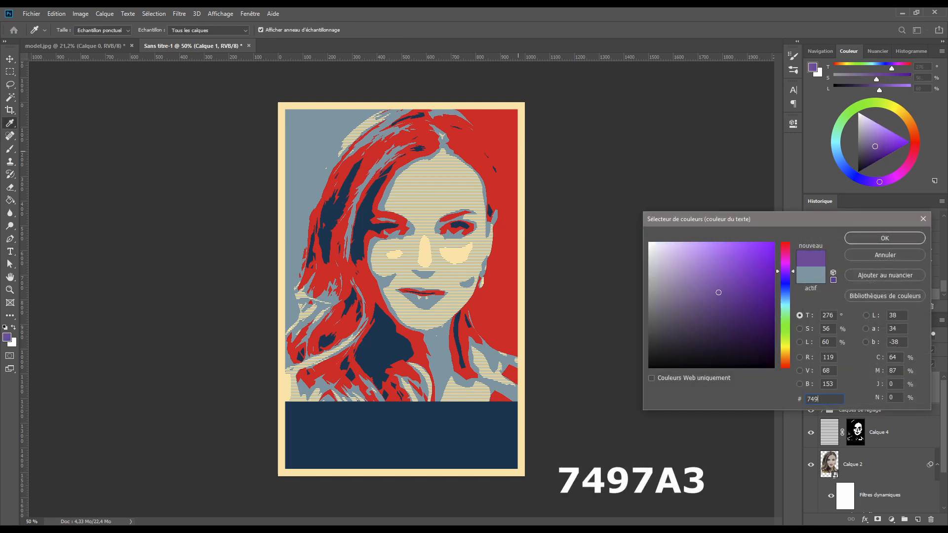
type("7a")
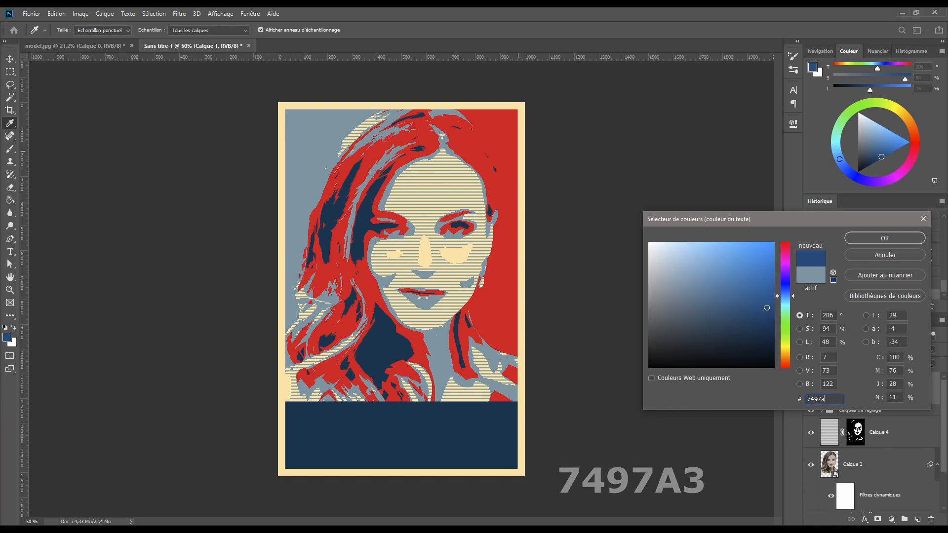
type("3")
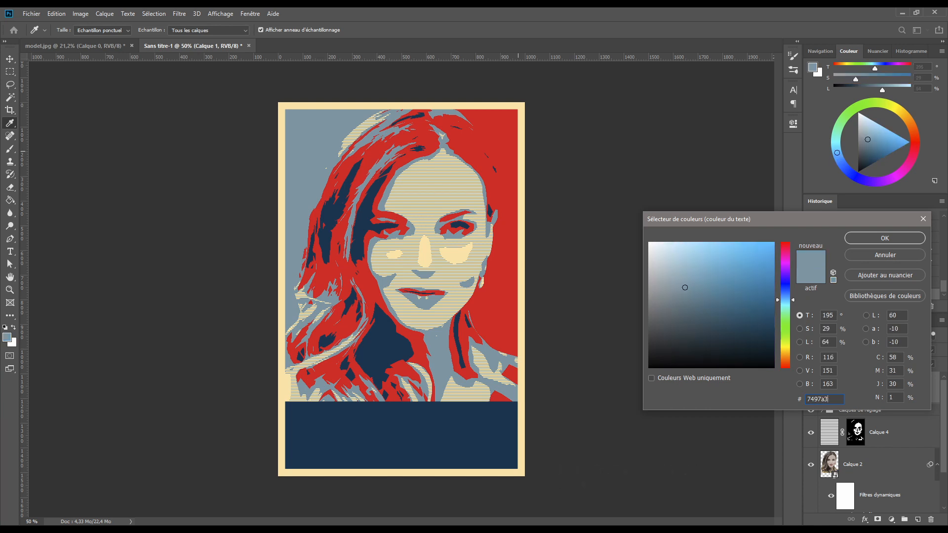
left_click(868, 239)
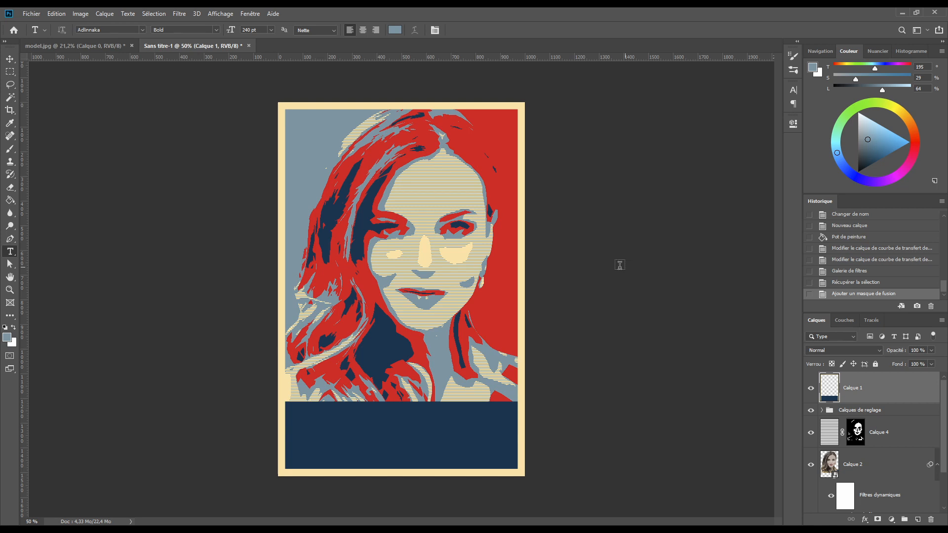
- Add the text MODEL over the blue lower band and move it down so its height sits within the band
left_click(315, 432)
type("MO")
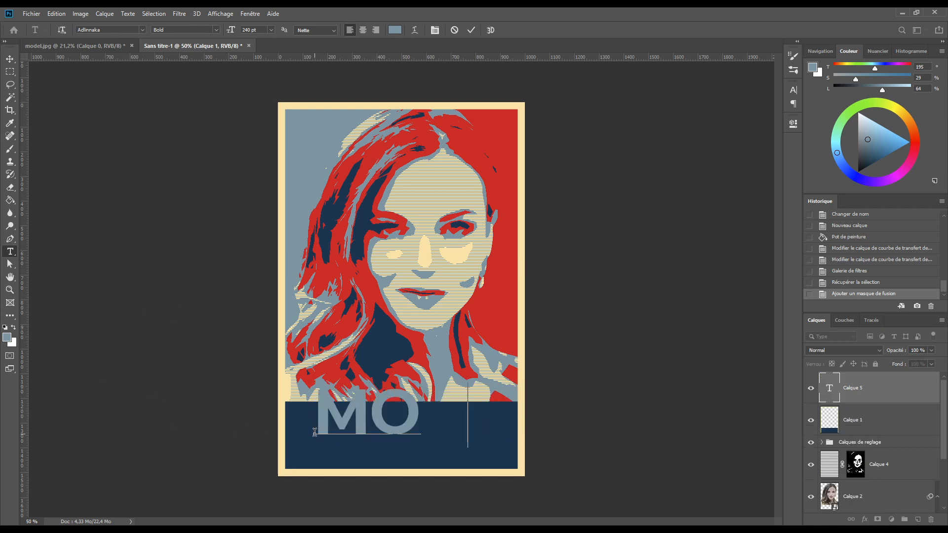
type("DEL")
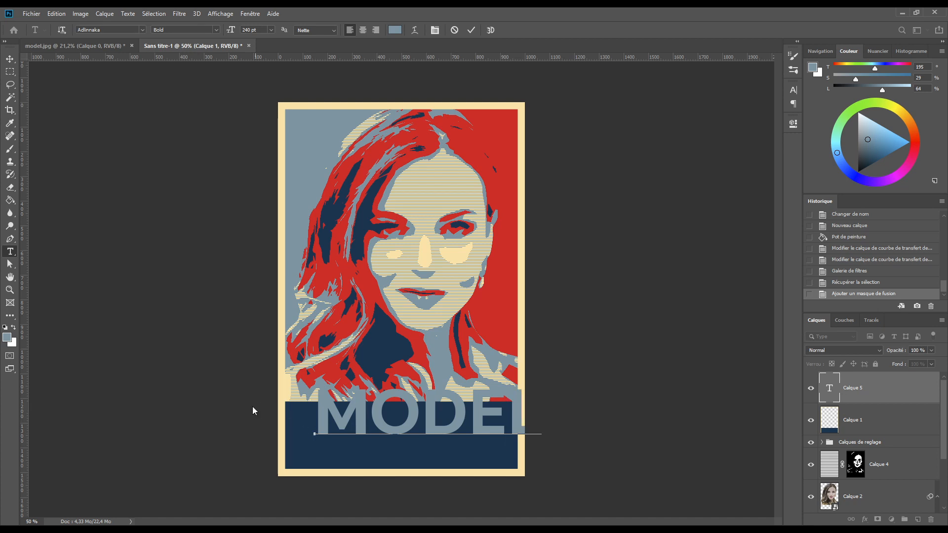
left_click(10, 59)
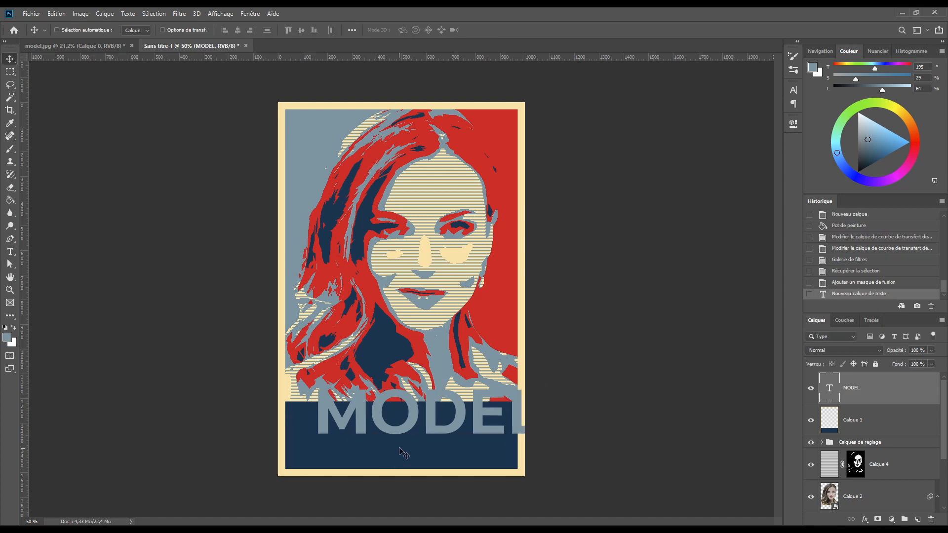
left_click_drag(409, 421, 406, 444)
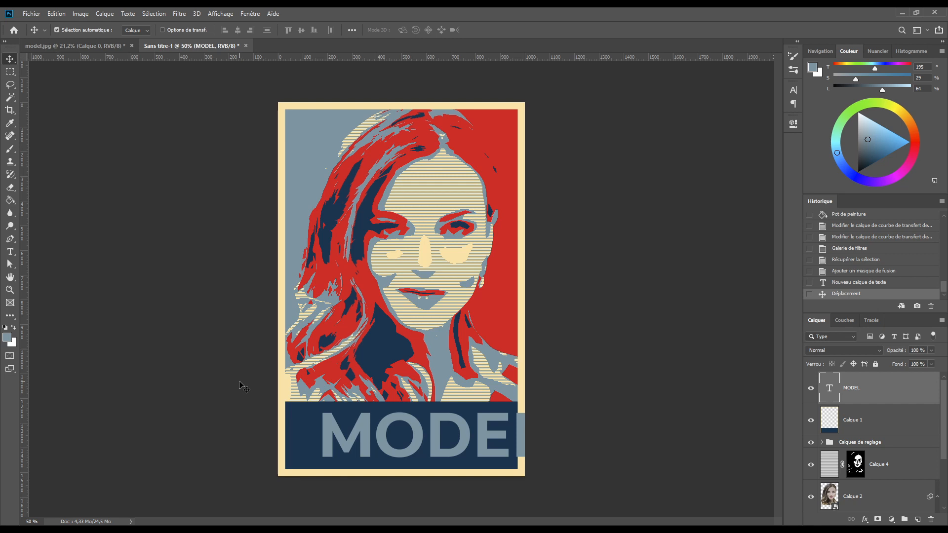
- Centre the MODEL text horizontally relative to the whole canvas and clear the selection
key("ctrl+a")
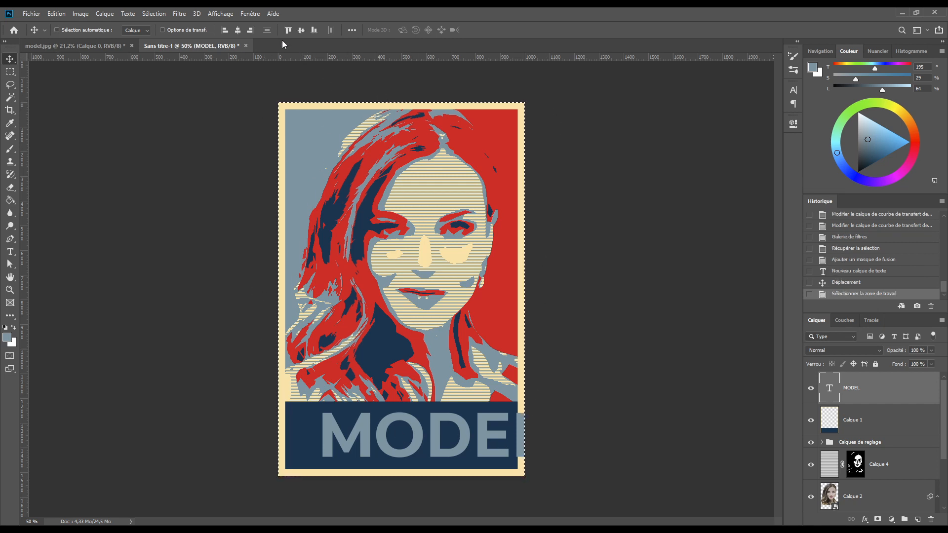
left_click(238, 30)
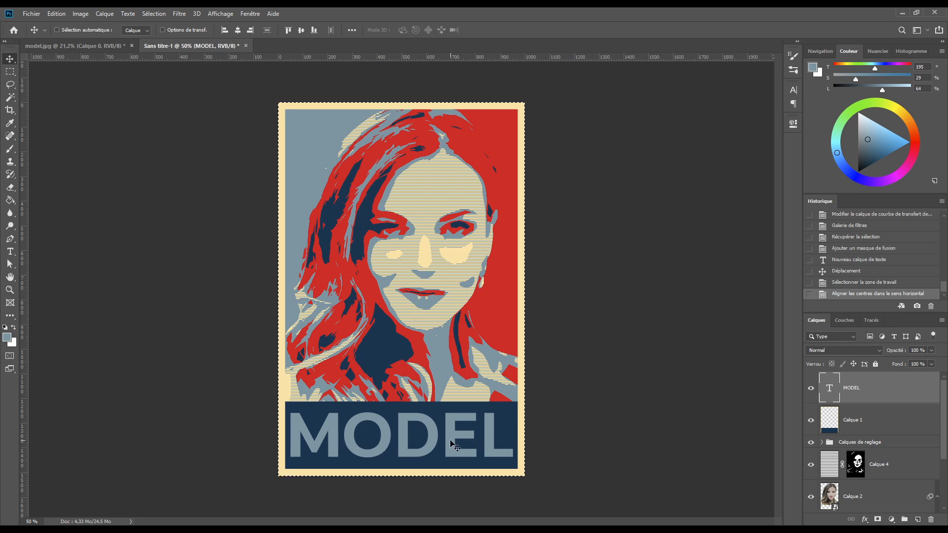
key("ctrl")
key("ctrl+d")
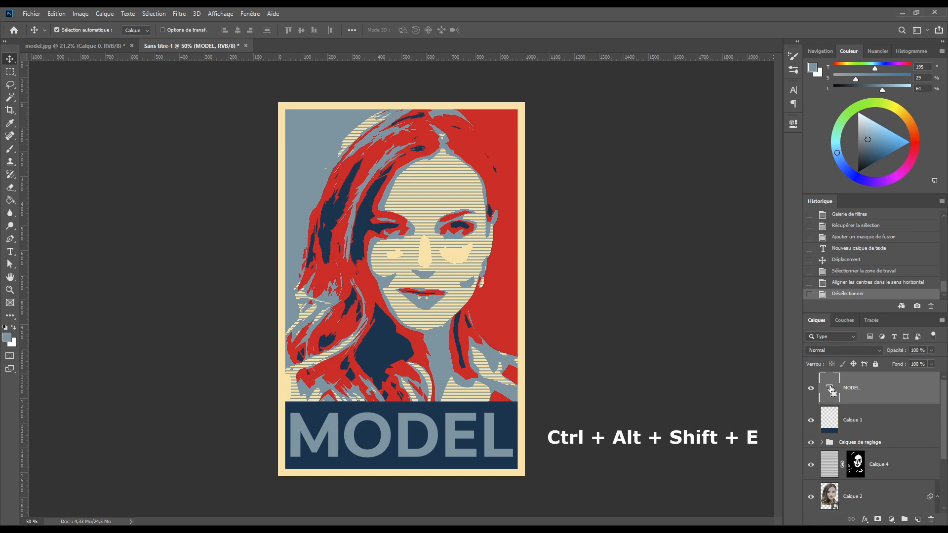
- Stamp all visible layers into a new merged layer above the MODEL text
key("ctrl+alt+shift+e")
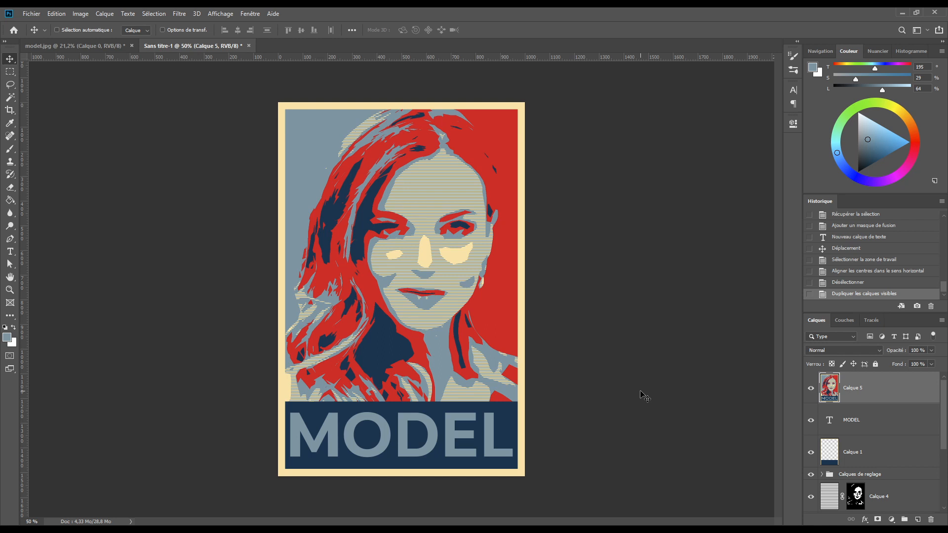
- Expand the Calques de reglage group and open the gradient editor of its gradient map adjustment layer
left_click(822, 474)
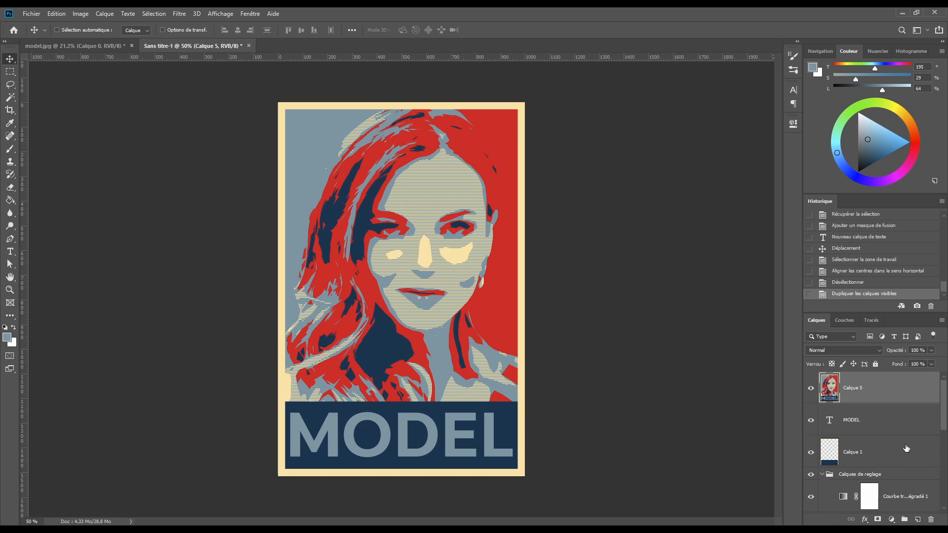
scroll(909, 452, "down", 3)
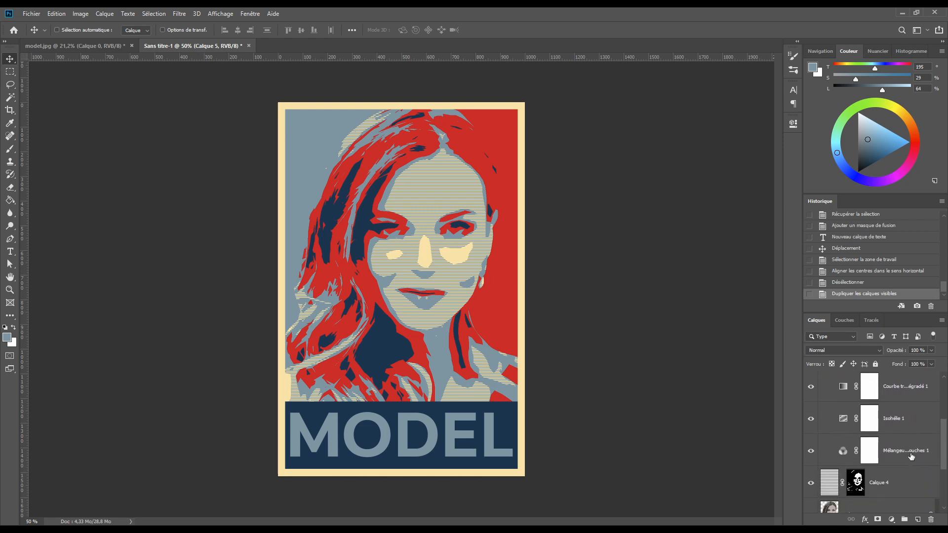
double_click(899, 386)
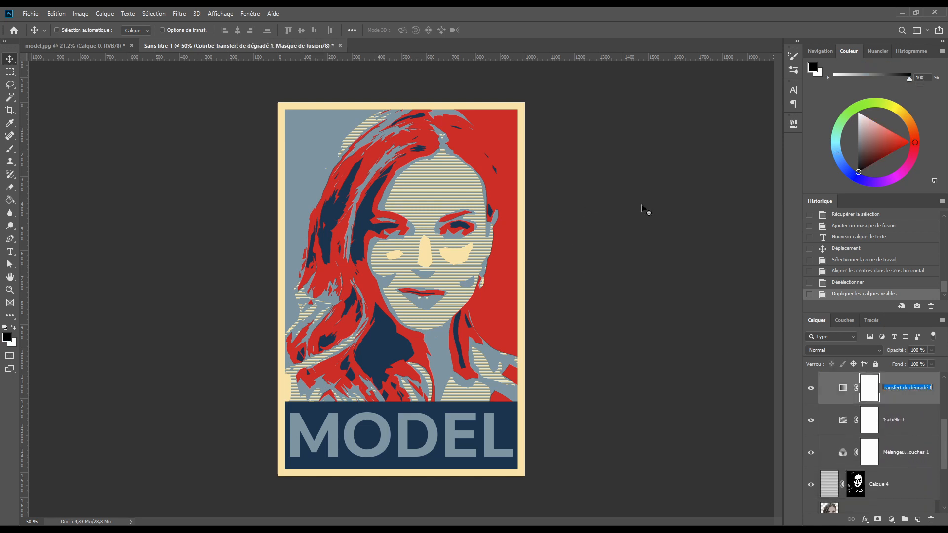
double_click(843, 388)
left_click(688, 156)
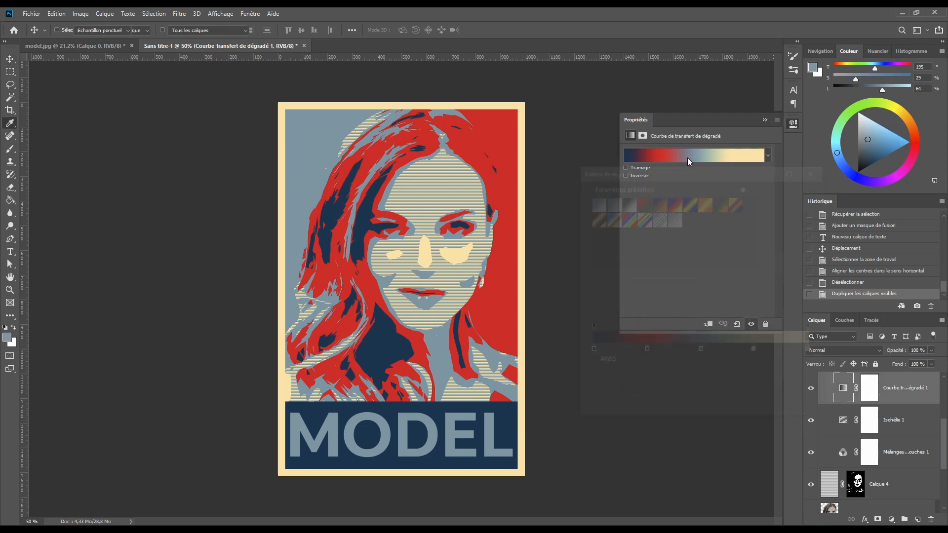